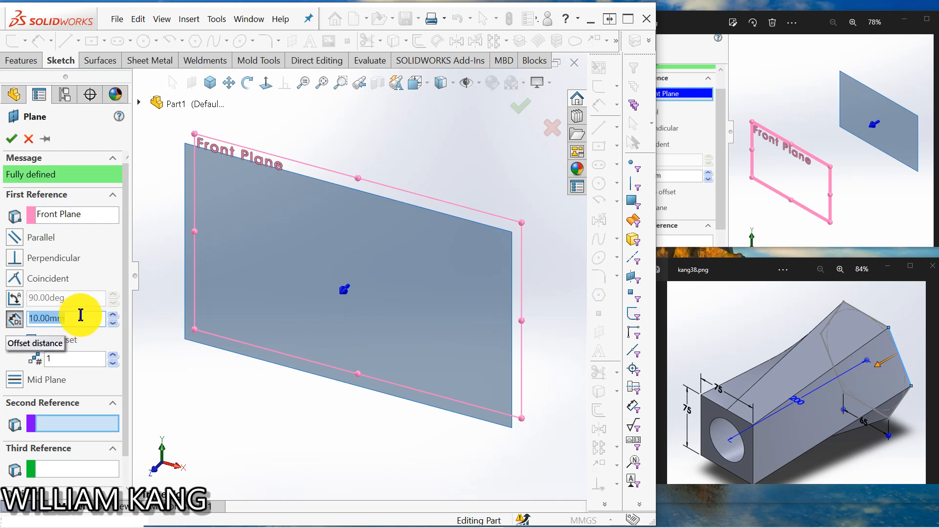
# Create a reference plane offset 200 mm from the Front Plane
pyautogui.write('200')
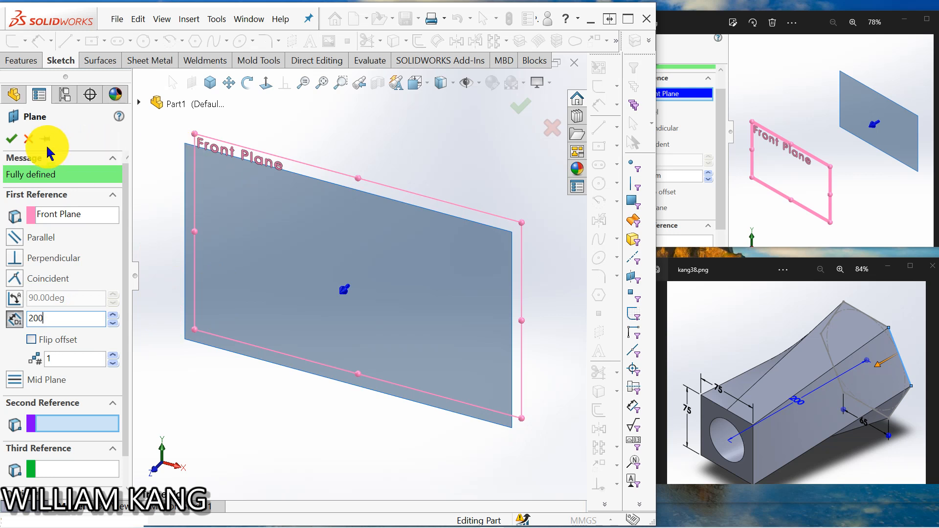
pyautogui.click(13, 138)
pyautogui.scroll(5, 350, 315)
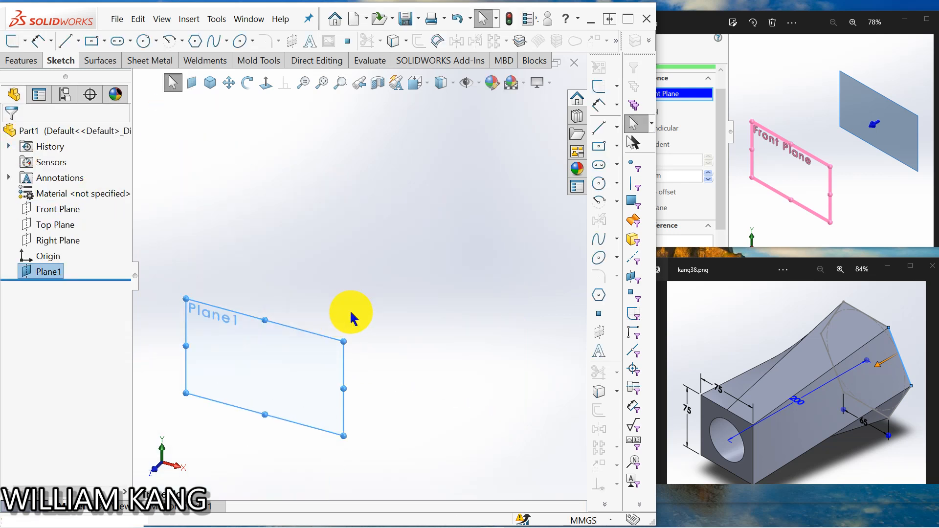
pyautogui.scroll(-4, 360, 274)
pyautogui.scroll(7, 342, 318)
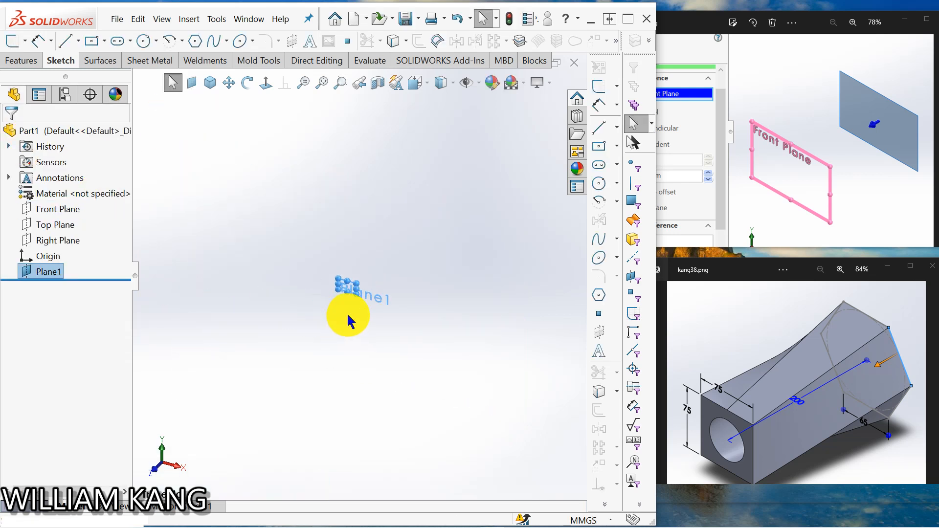
# Compare the offset plane with the Front Plane and flip its offset to the opposite side
pyautogui.click(51, 210)
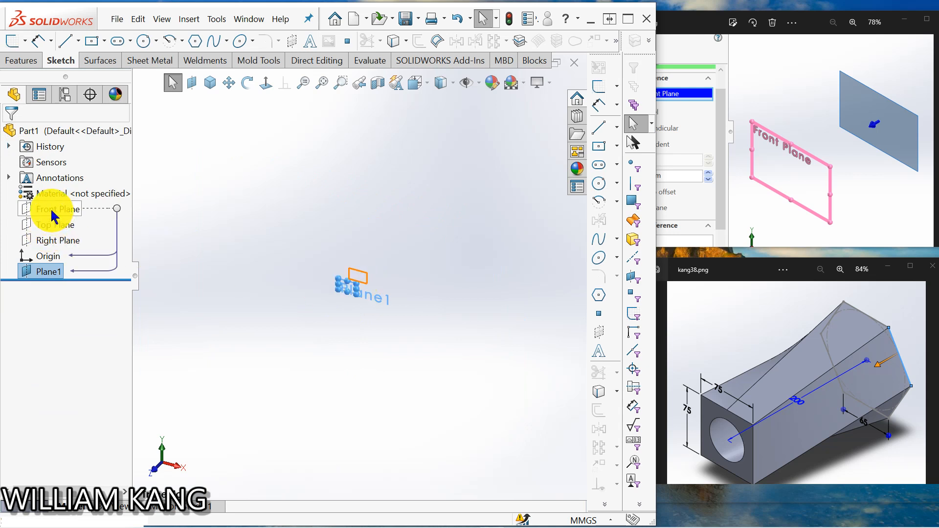
pyautogui.scroll(-4, 392, 283)
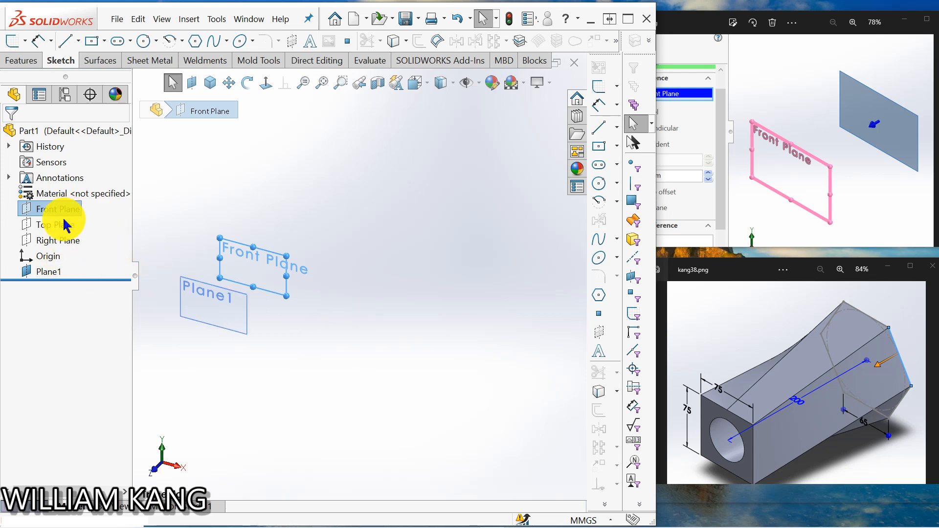
pyautogui.rightClick(51, 271)
pyautogui.click(71, 191)
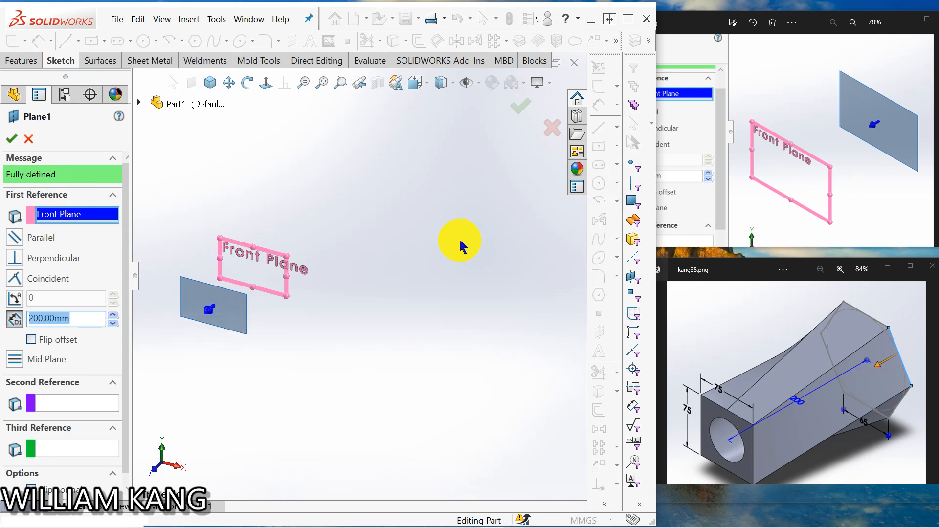
pyautogui.click(30, 339)
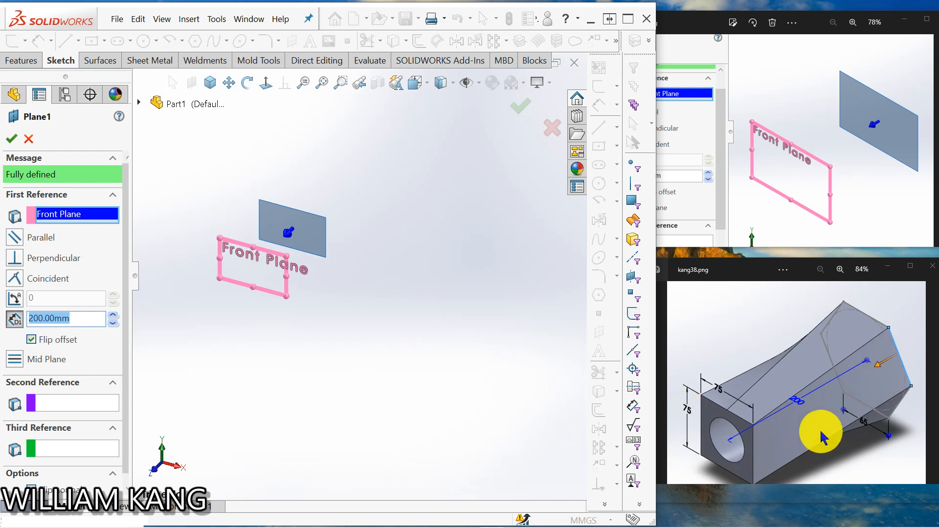
pyautogui.click(13, 140)
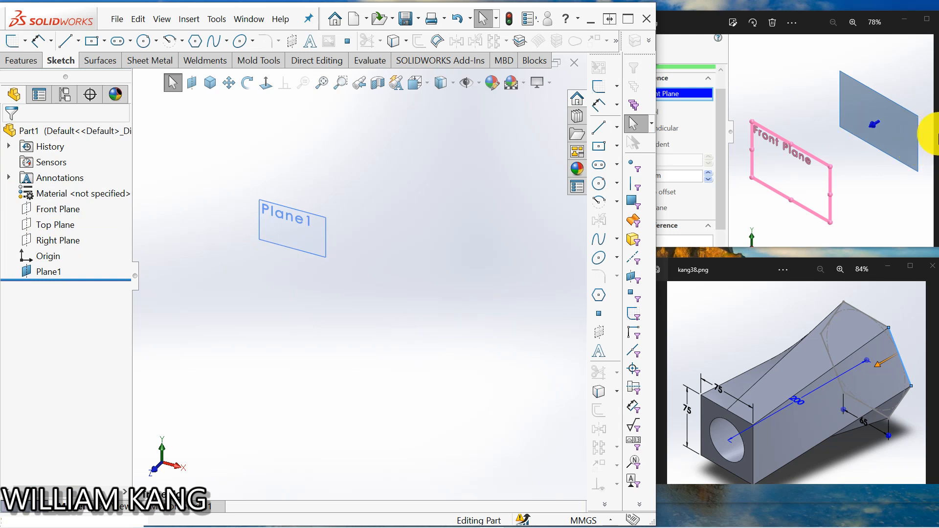
# Bring up the reference image kang38b.png of the front-plane sketch, and hide the offset plane in the part
pyautogui.click(935, 130)
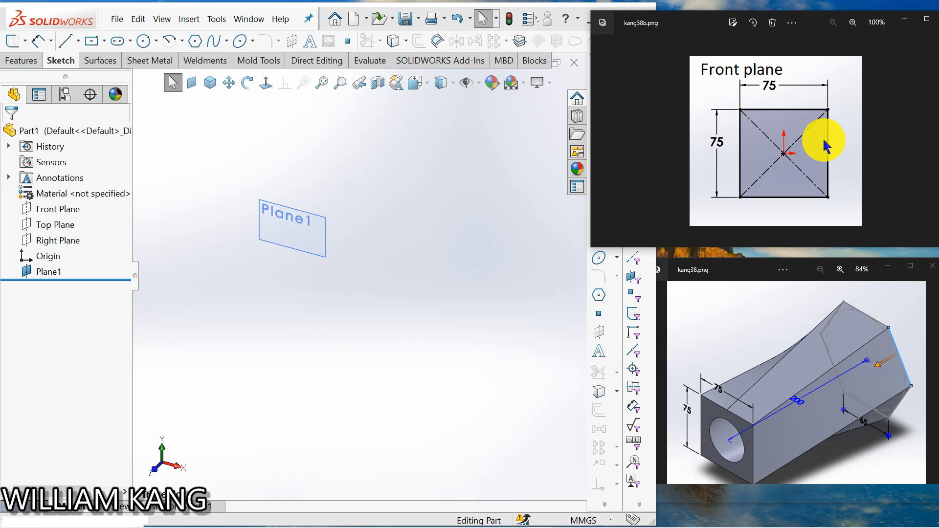
pyautogui.click(57, 271)
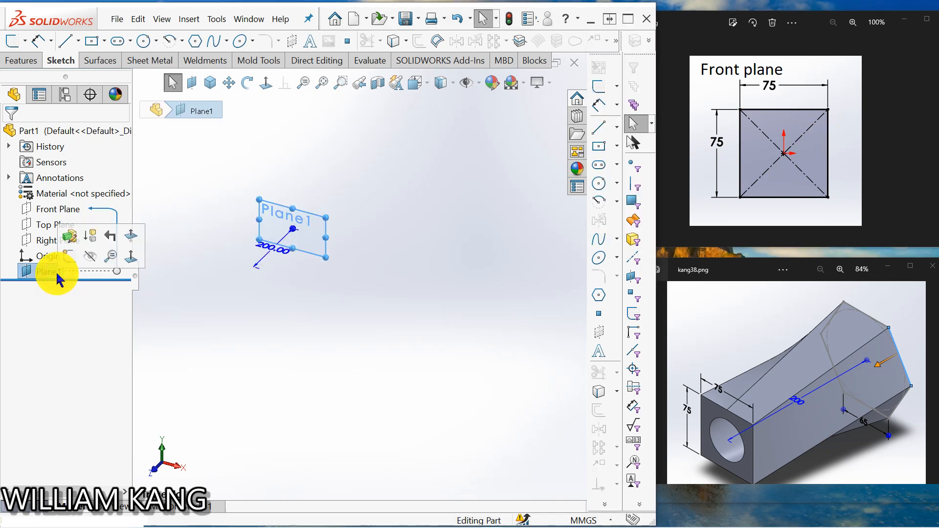
pyautogui.click(89, 256)
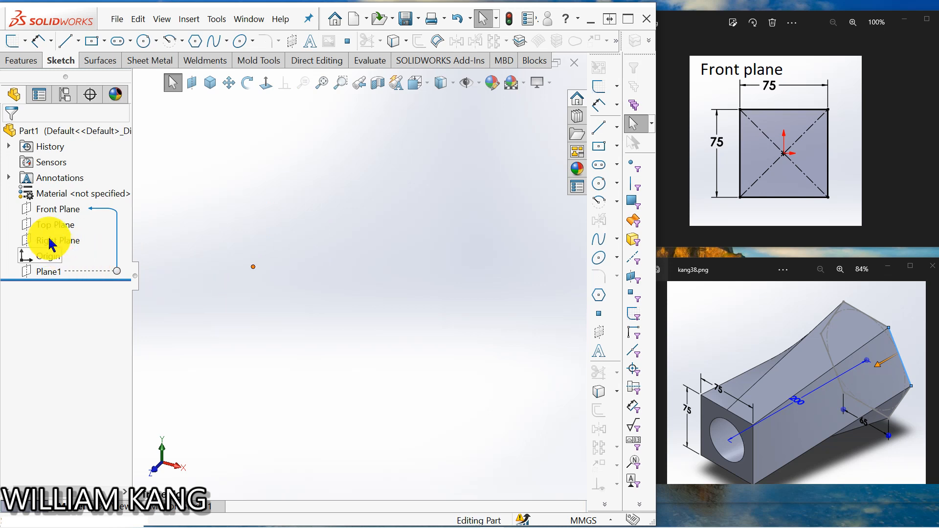
# Start a sketch on the Front Plane and draw a center rectangle about 418 mm wide, centered on the origin
pyautogui.click(58, 209)
pyautogui.click(73, 194)
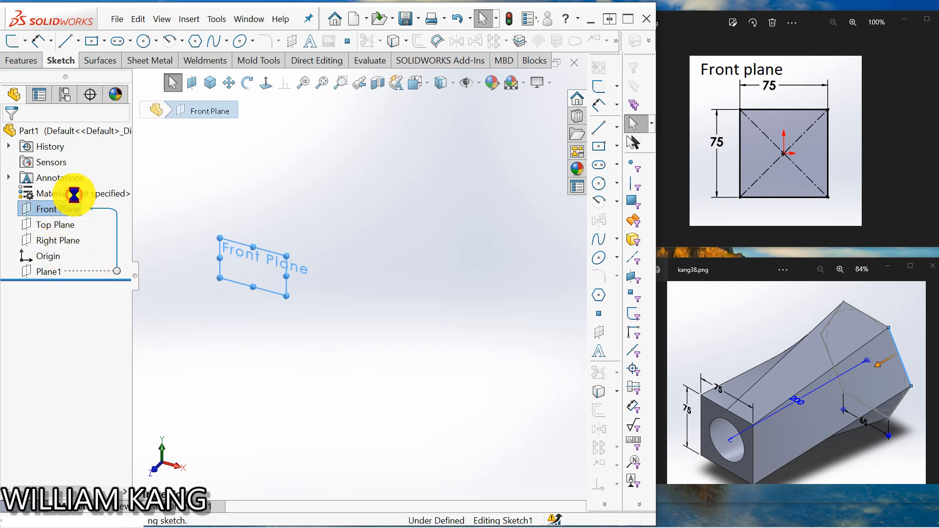
pyautogui.scroll(-5, 313, 280)
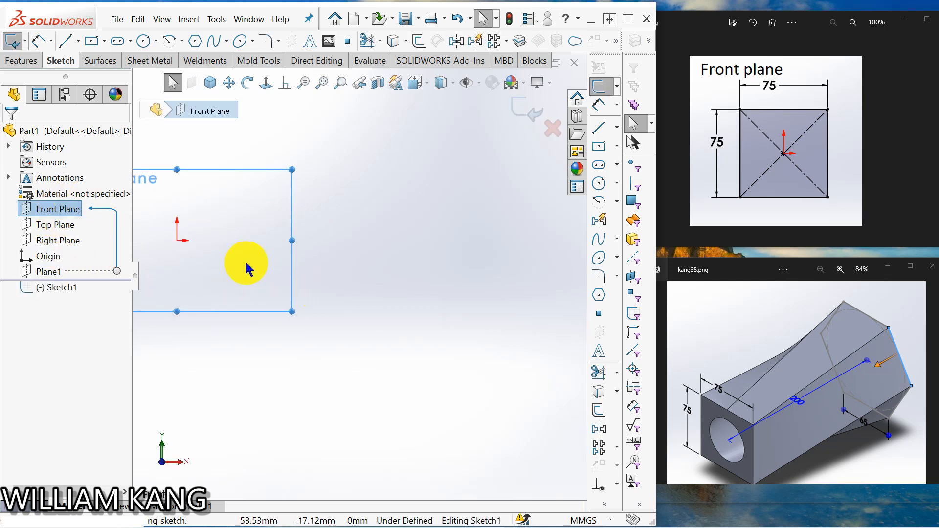
pyautogui.click(394, 262)
pyautogui.scroll(-3, 187, 238)
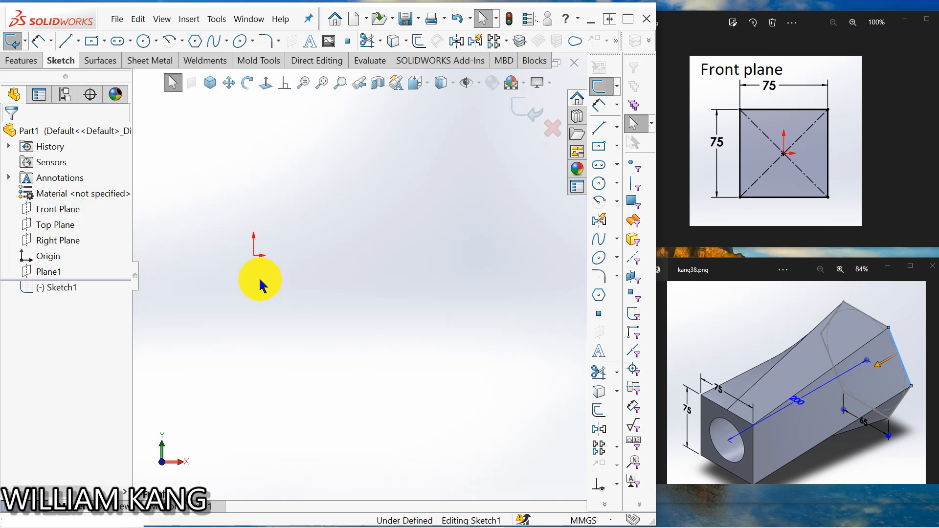
pyautogui.scroll(1, 258, 279)
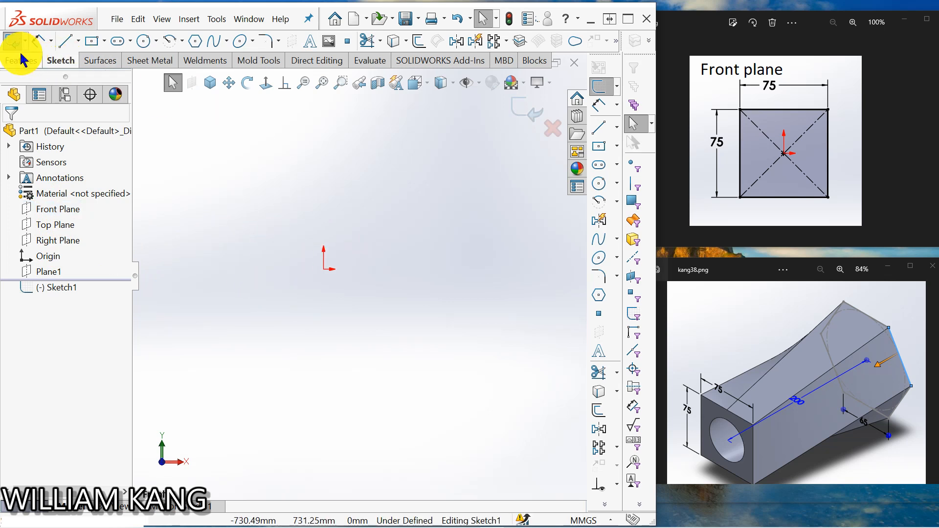
pyautogui.click(103, 42)
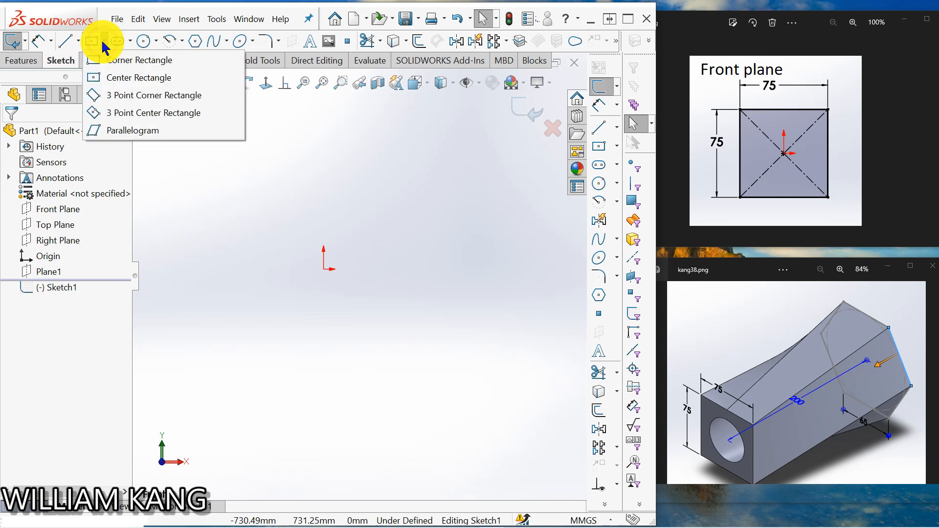
pyautogui.click(114, 80)
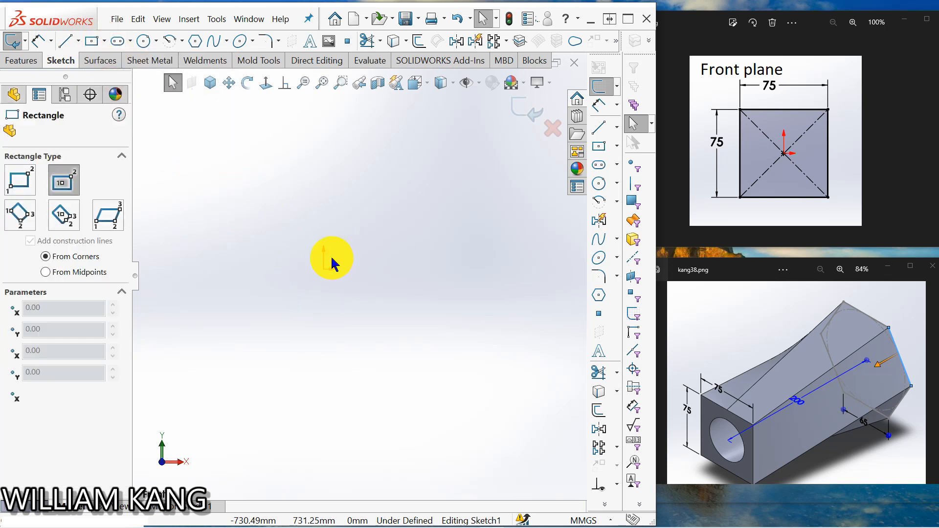
pyautogui.click(323, 269)
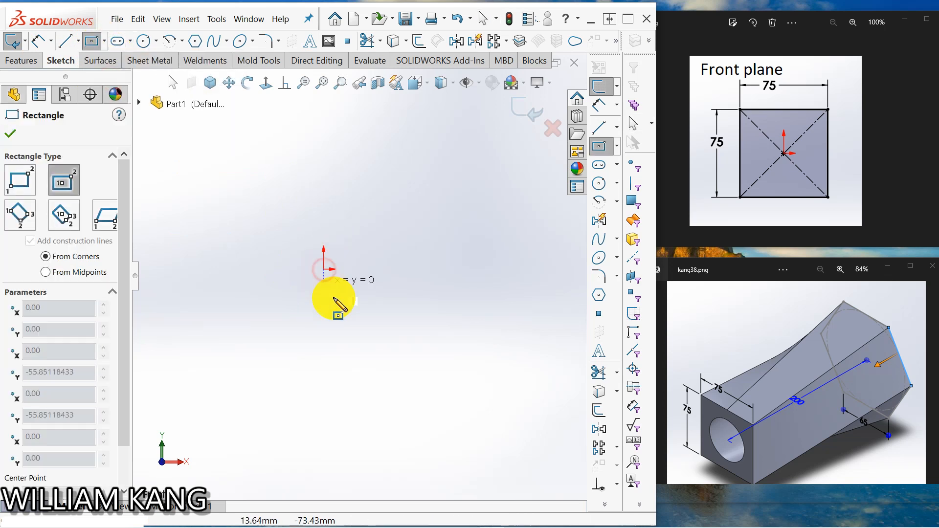
pyautogui.click(375, 307)
# Dimension the rectangle's width and height to 75 mm each
pyautogui.click(42, 44)
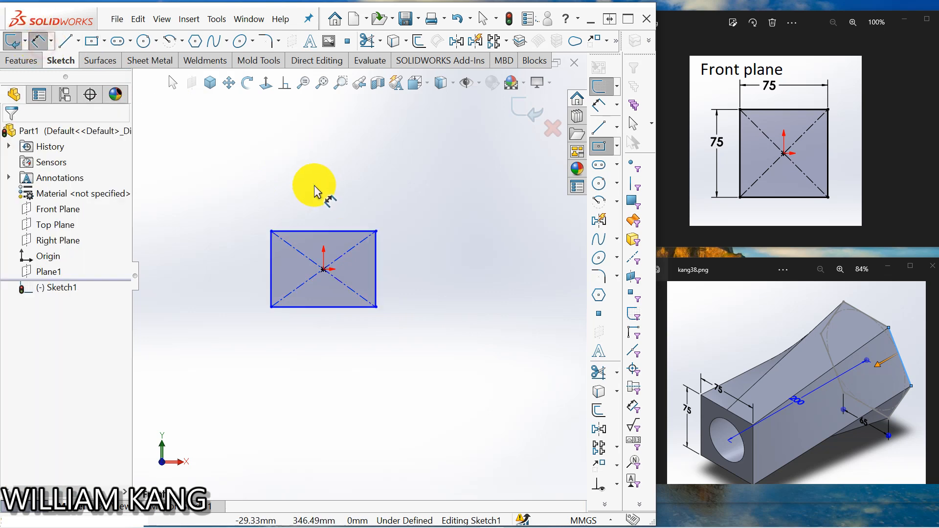
pyautogui.click(301, 232)
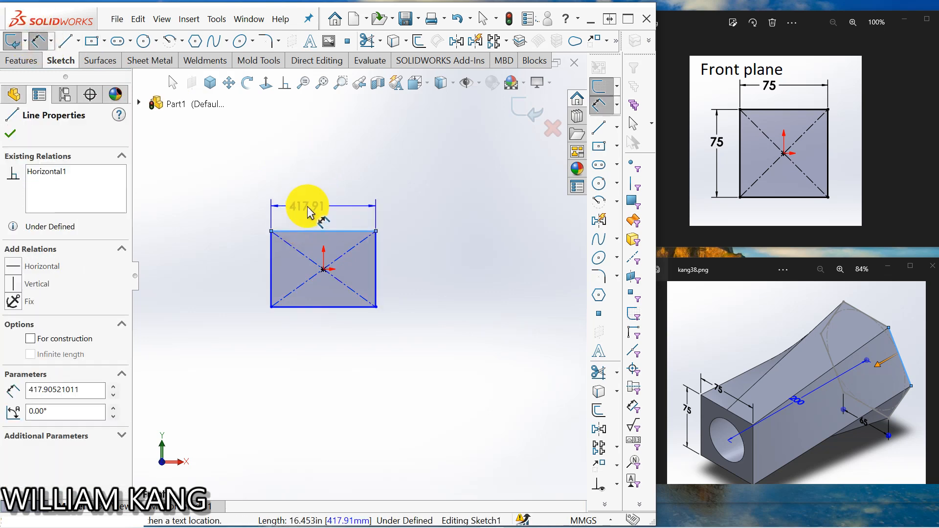
pyautogui.click(303, 170)
pyautogui.write('75')
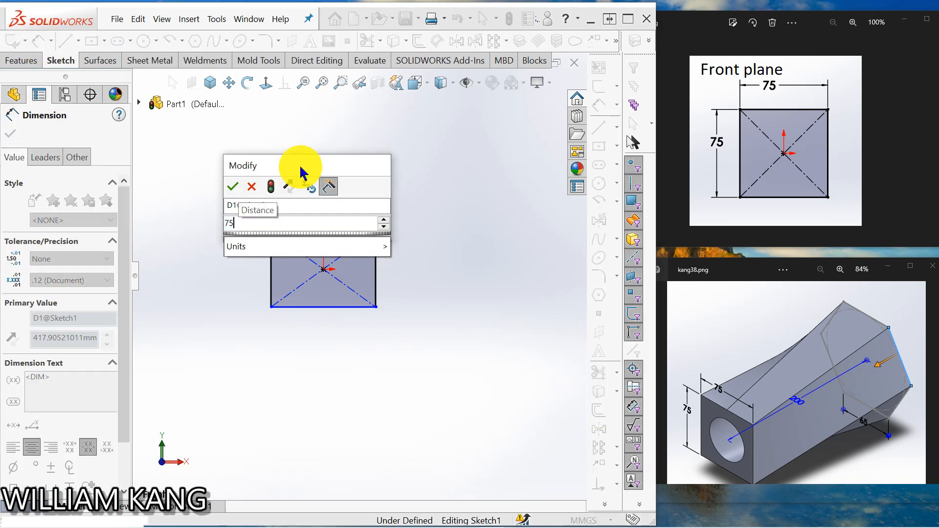
pyautogui.press('Return')
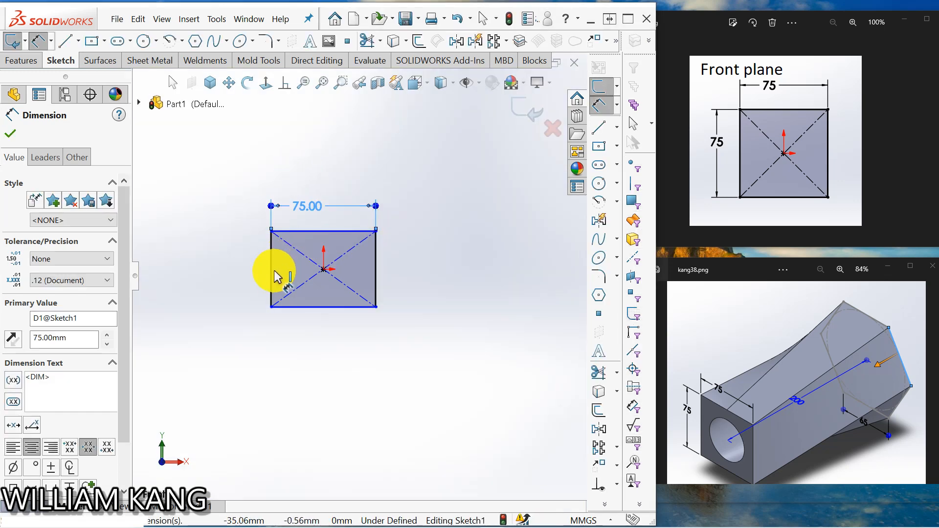
pyautogui.click(272, 263)
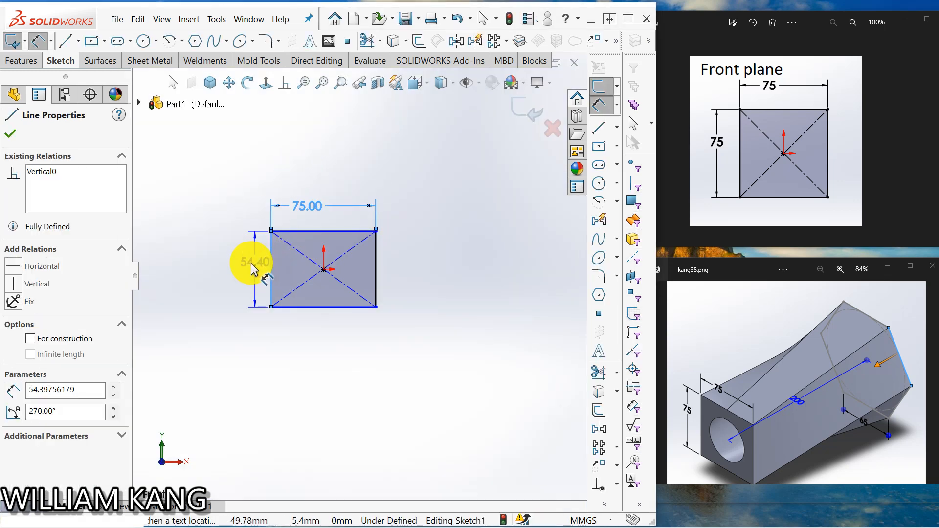
pyautogui.click(251, 265)
pyautogui.write('75')
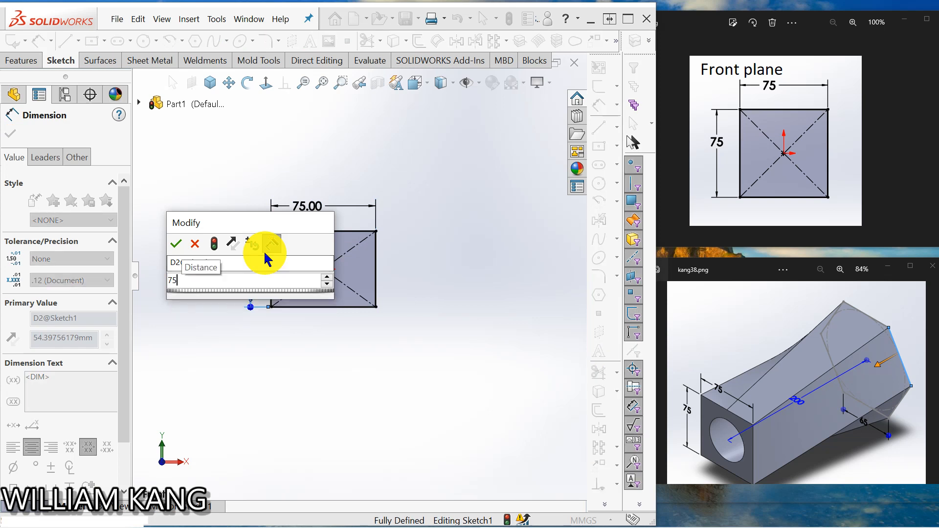
pyautogui.press('Return')
pyautogui.click(469, 249)
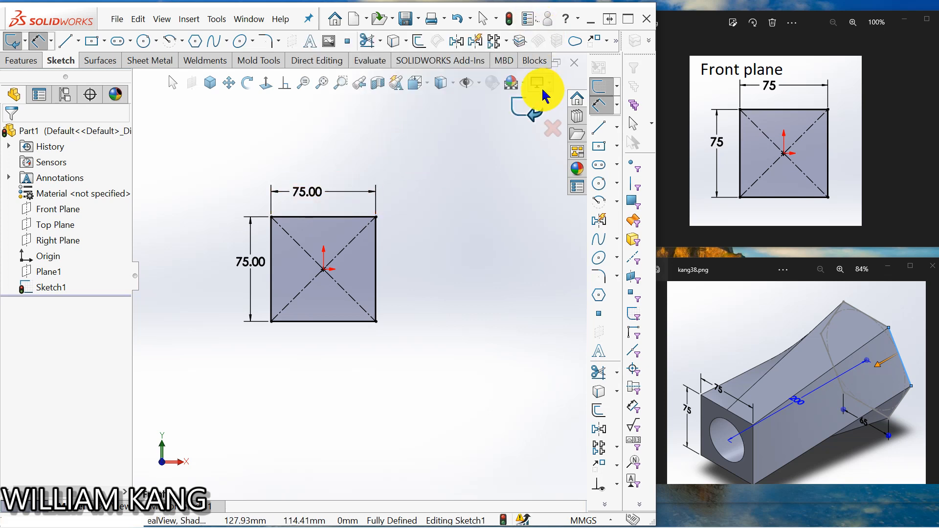
# Set the document's length units to show no decimal places
pyautogui.click(217, 22)
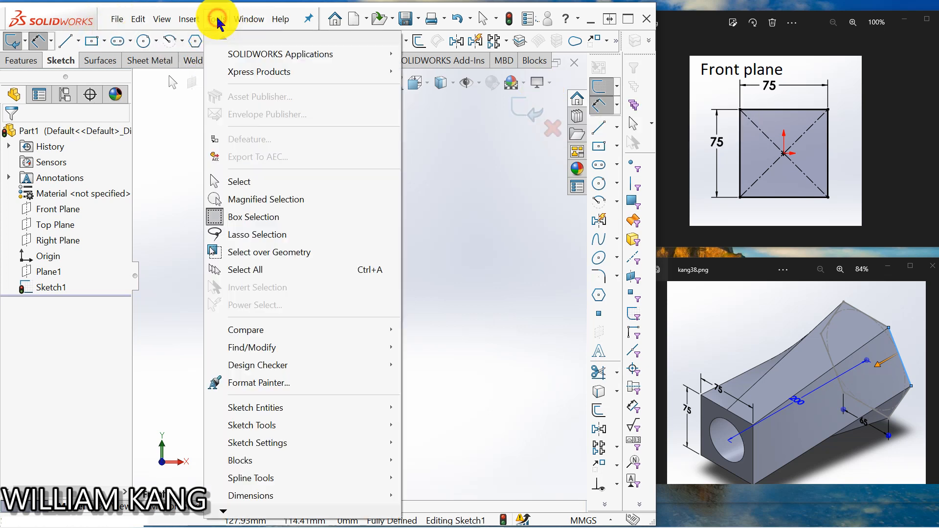
pyautogui.click(224, 512)
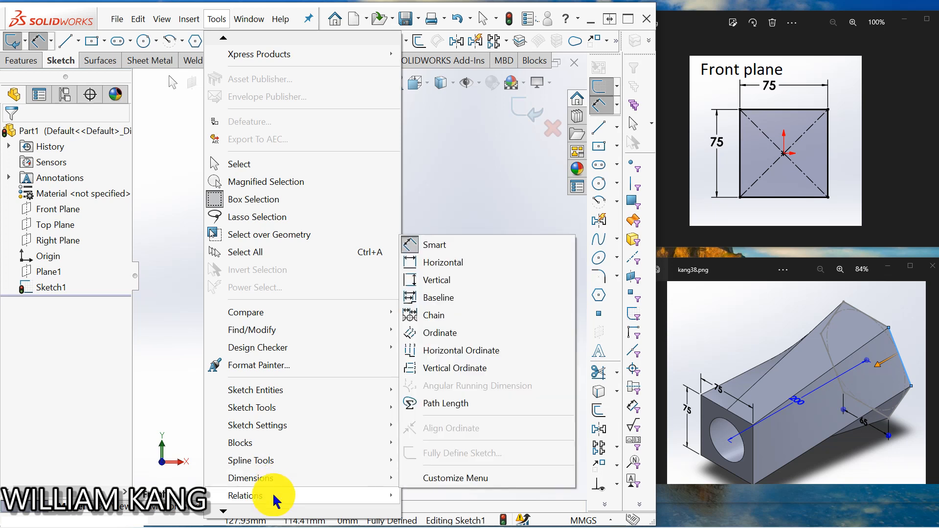
pyautogui.moveTo(224, 512)
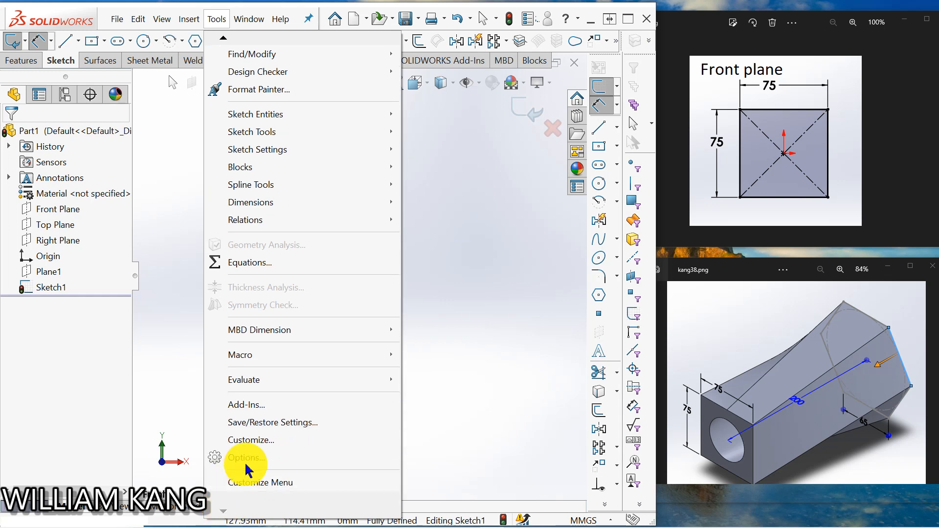
pyautogui.click(247, 457)
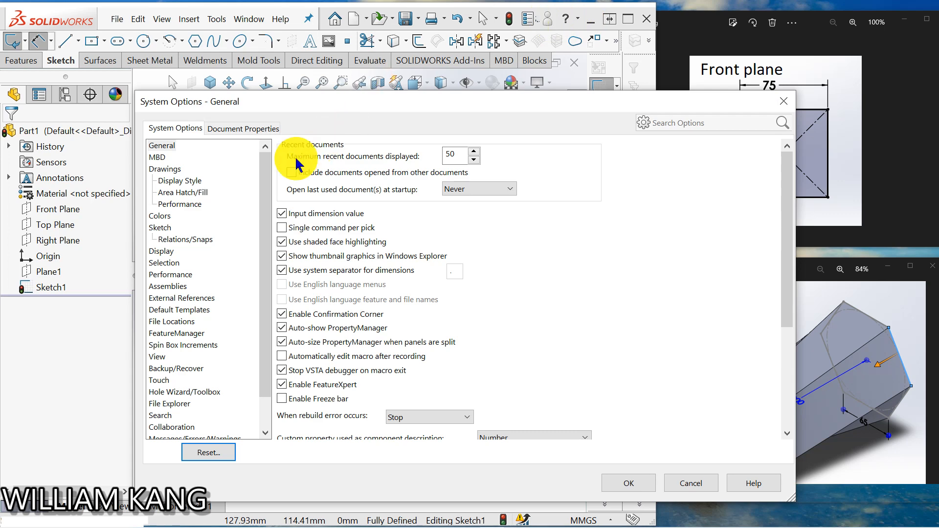
pyautogui.click(250, 130)
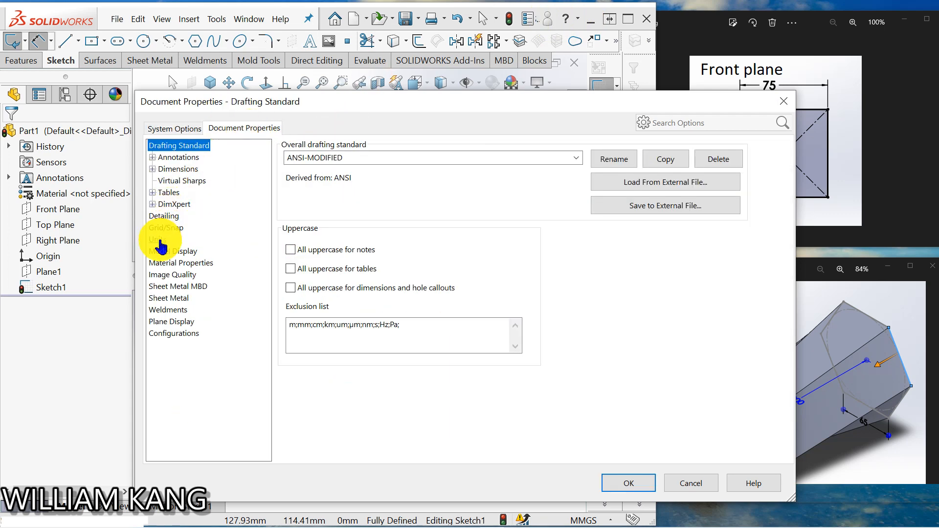
pyautogui.click(157, 239)
pyautogui.click(506, 299)
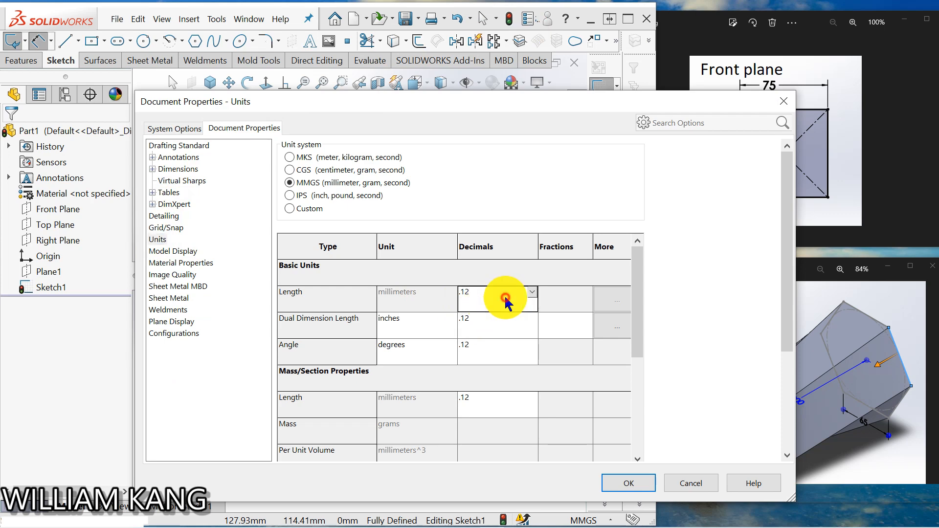
pyautogui.click(532, 292)
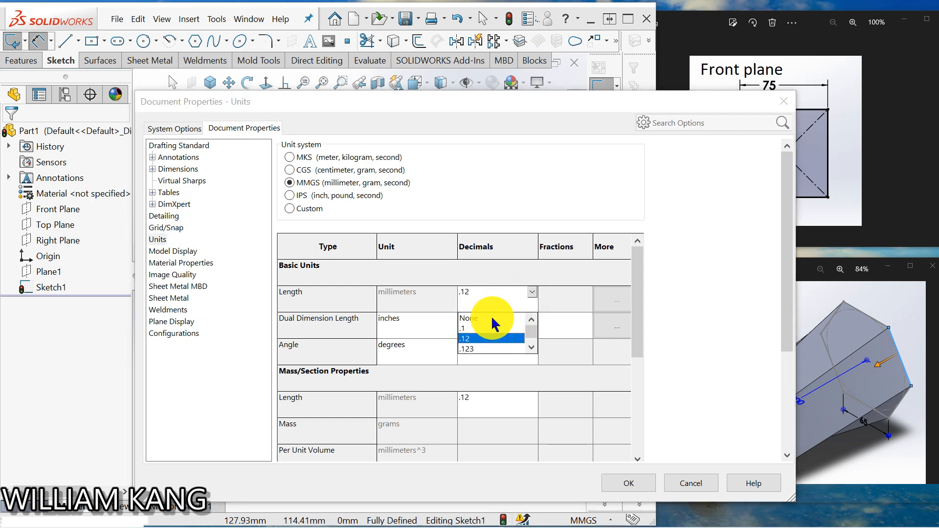
pyautogui.click(489, 318)
pyautogui.click(618, 479)
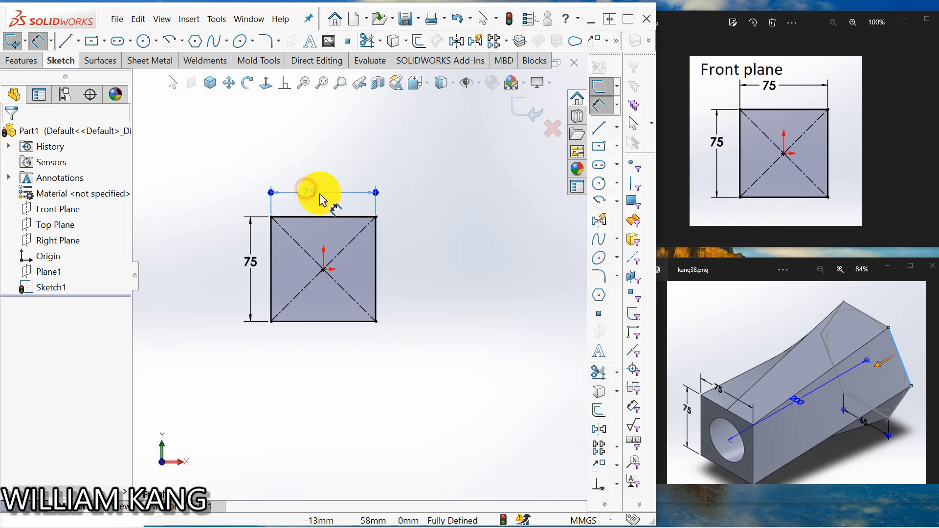
# Move the square's width dimension slightly farther above the top edge and exit the sketch
pyautogui.click(322, 192)
pyautogui.click(505, 277)
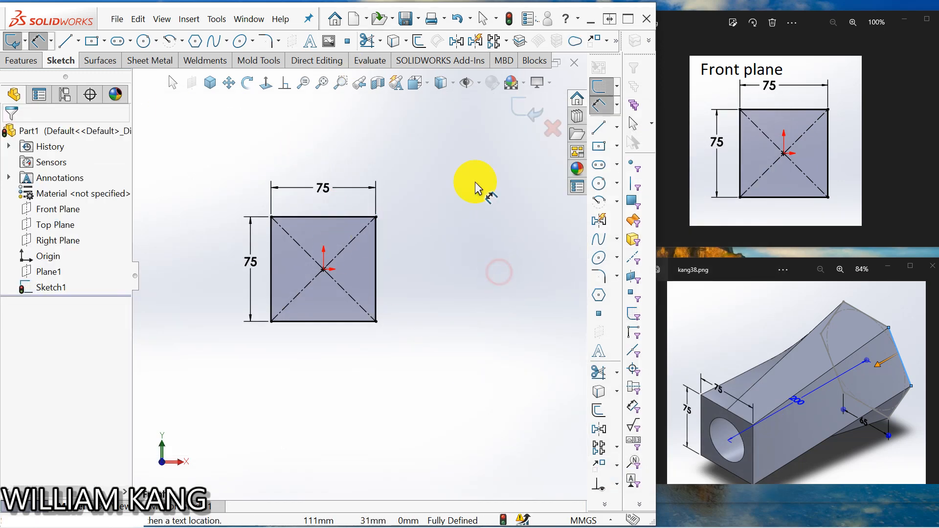
pyautogui.click(531, 121)
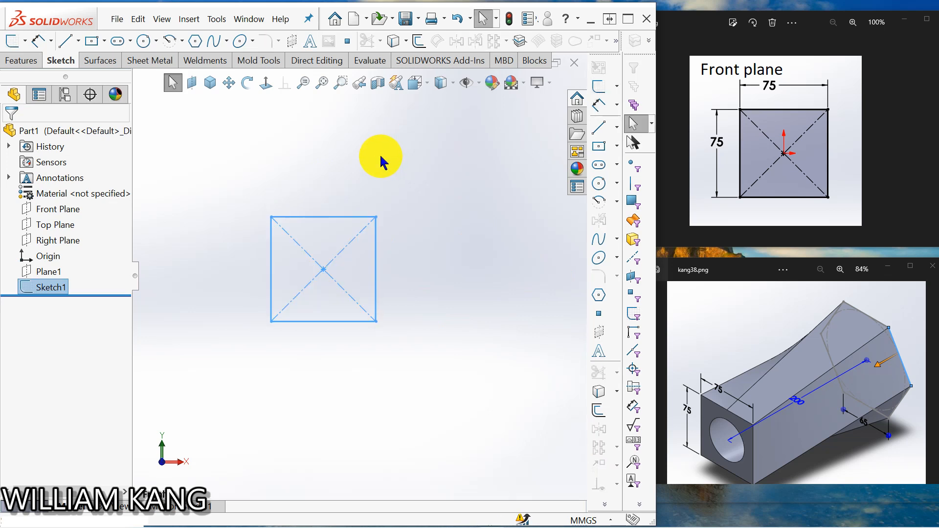
pyautogui.click(577, 18)
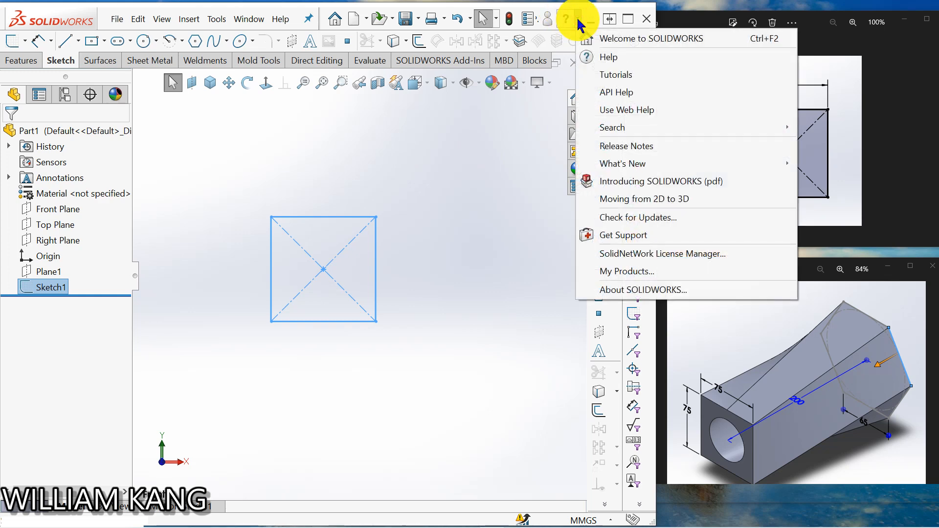
pyautogui.click(530, 130)
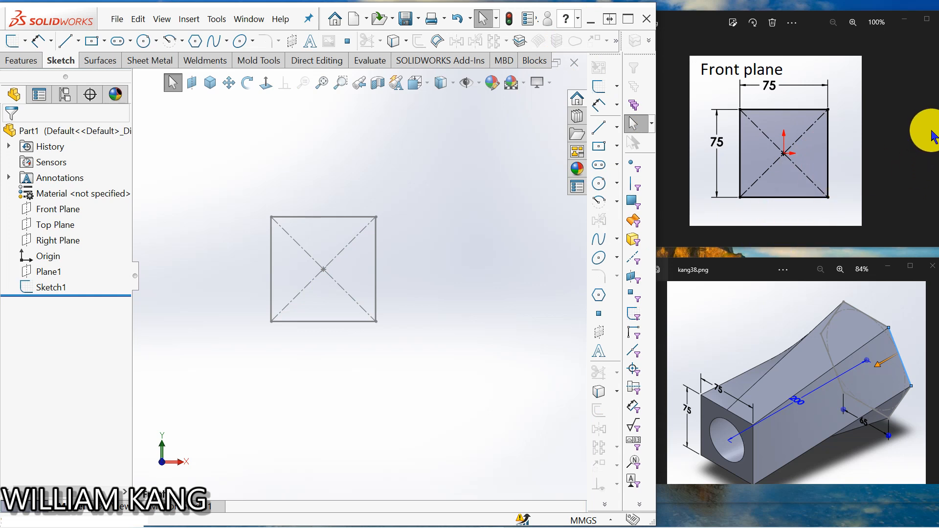
# On Plane1, sketch a hexagon around an inscribed circle about 90 mm in diameter, centered on the origin, and make its lower edge horizontal
pyautogui.click(924, 139)
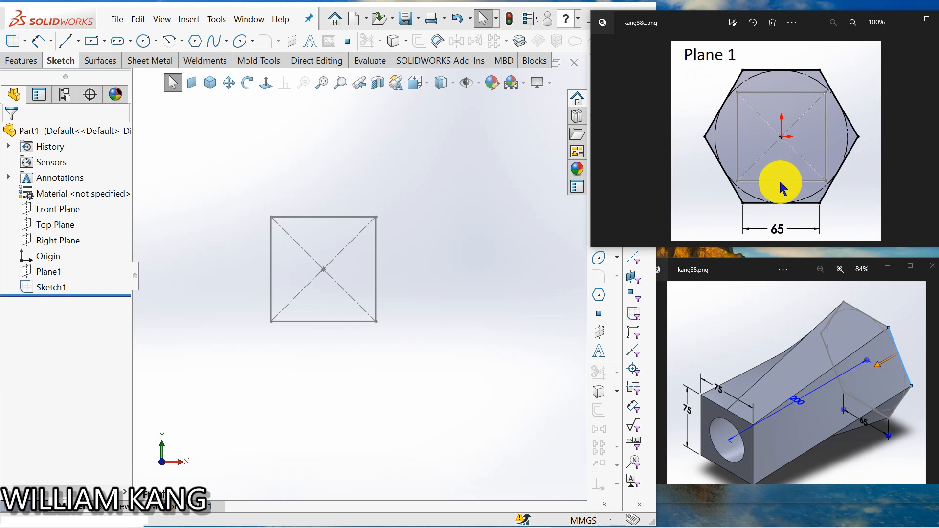
pyautogui.click(54, 276)
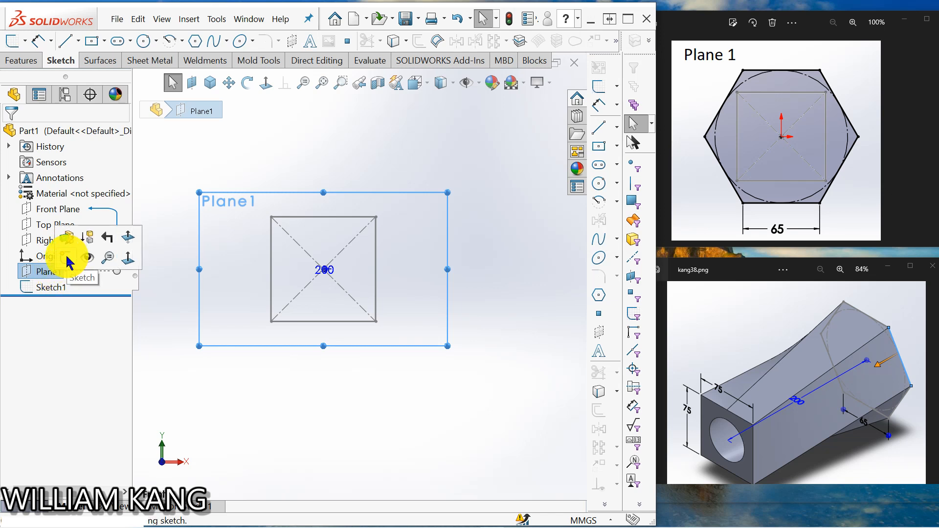
pyautogui.click(68, 259)
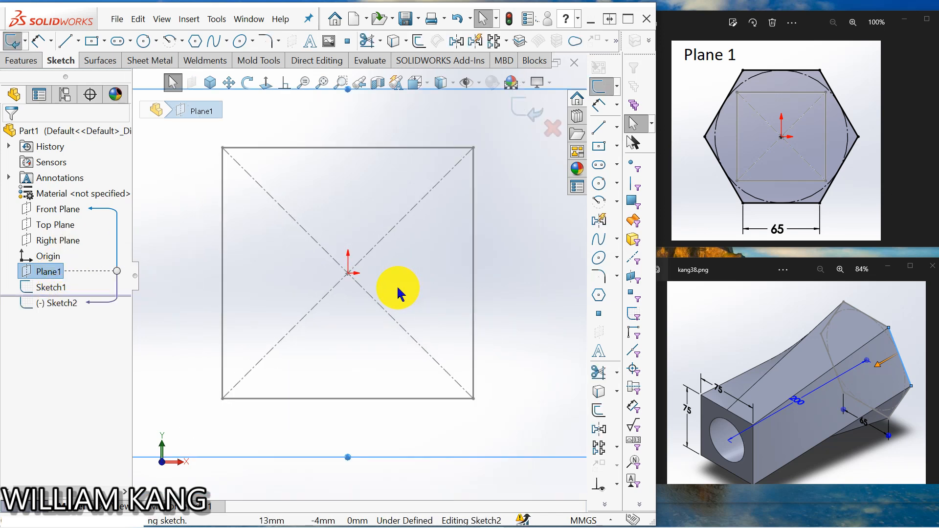
pyautogui.click(197, 43)
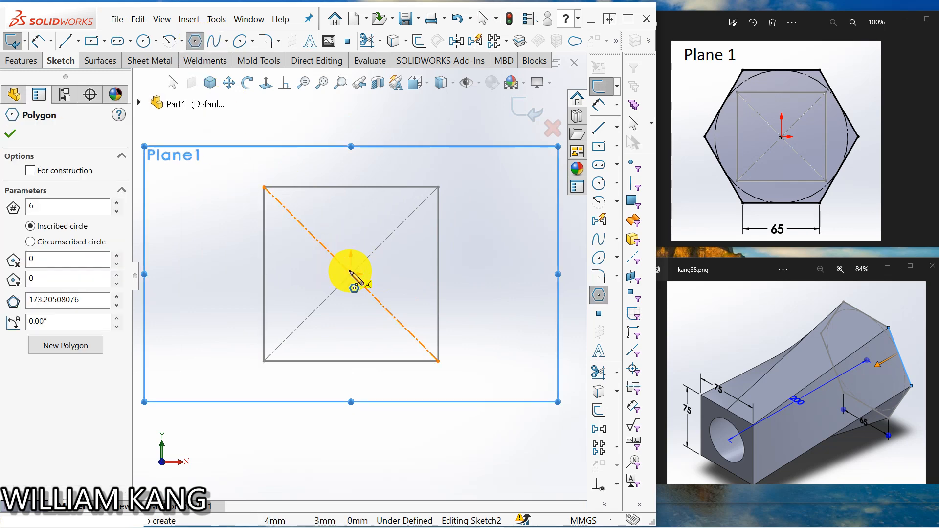
pyautogui.moveTo(351, 274)
pyautogui.mouseDown()
pyautogui.moveTo(374, 336)
pyautogui.moveTo(465, 308)
pyautogui.moveTo(470, 292)
pyautogui.mouseUp()
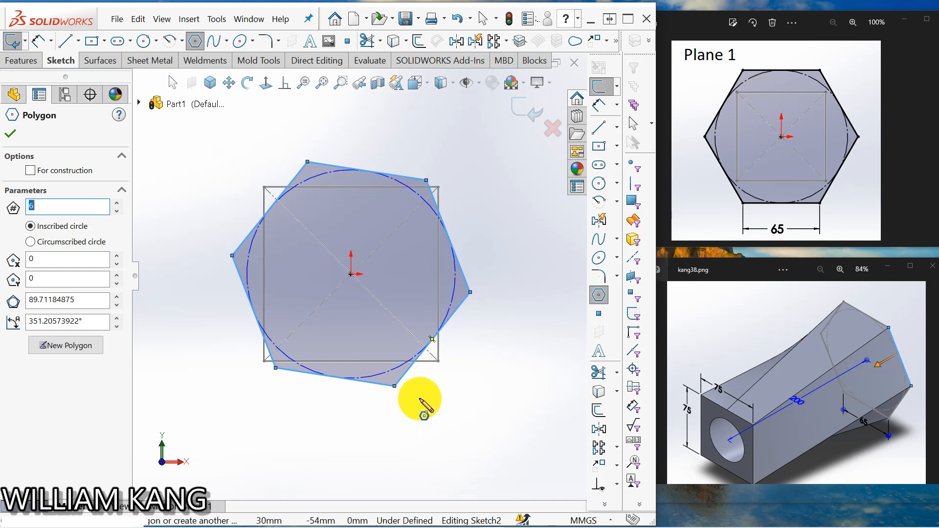
pyautogui.press('Escape')
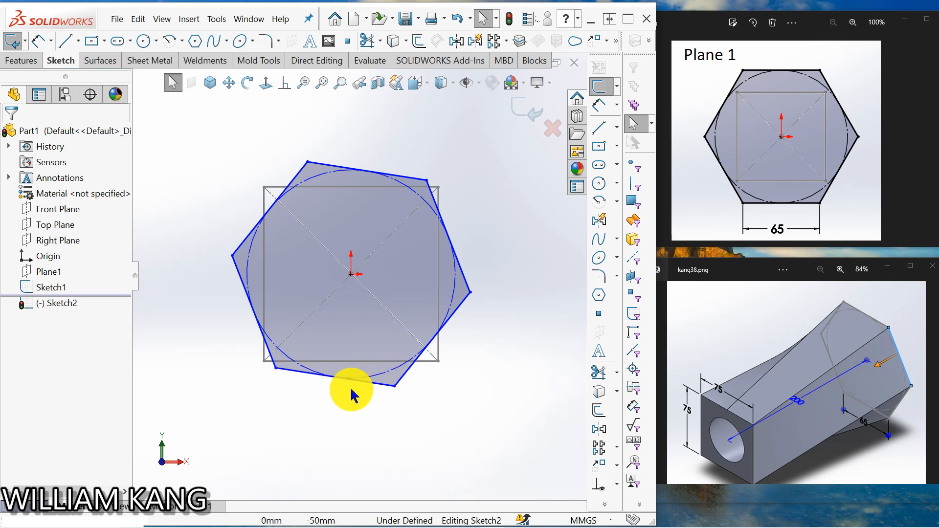
pyautogui.click(381, 385)
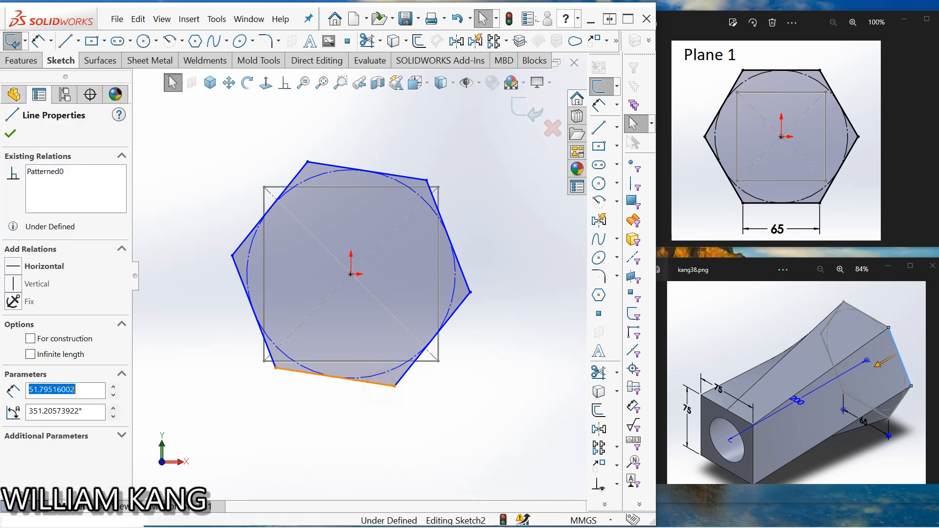
pyautogui.click(411, 337)
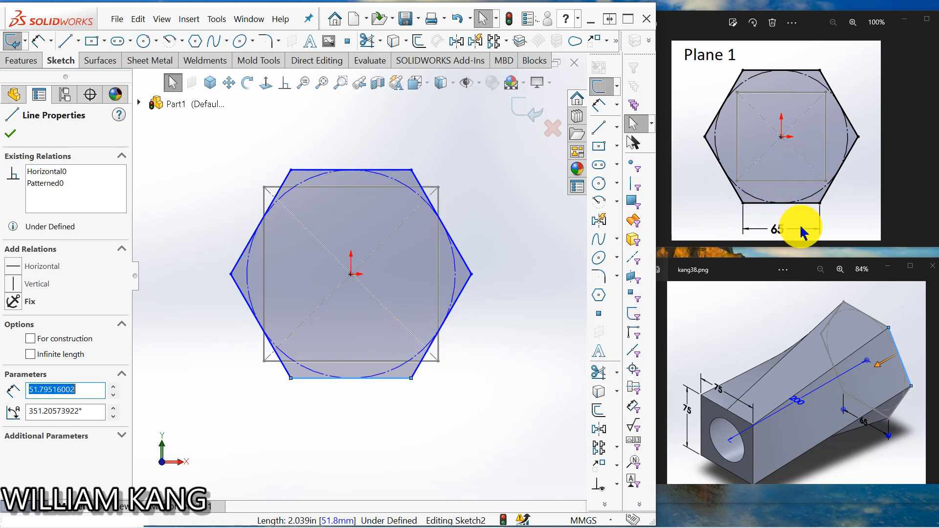
# Dimension the hexagon's lower edge between its two vertices to 65 mm and exit the sketch
pyautogui.click(36, 40)
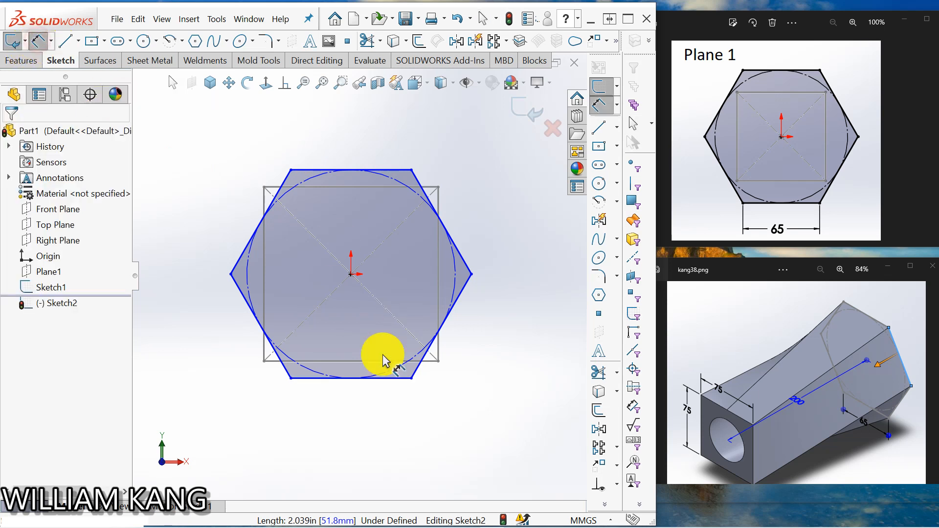
pyautogui.click(291, 378)
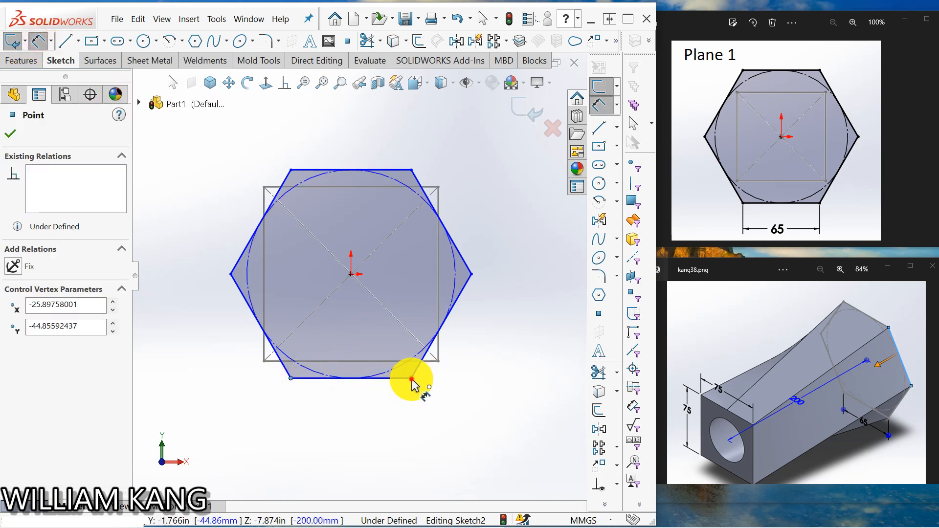
pyautogui.click(412, 379)
pyautogui.click(363, 409)
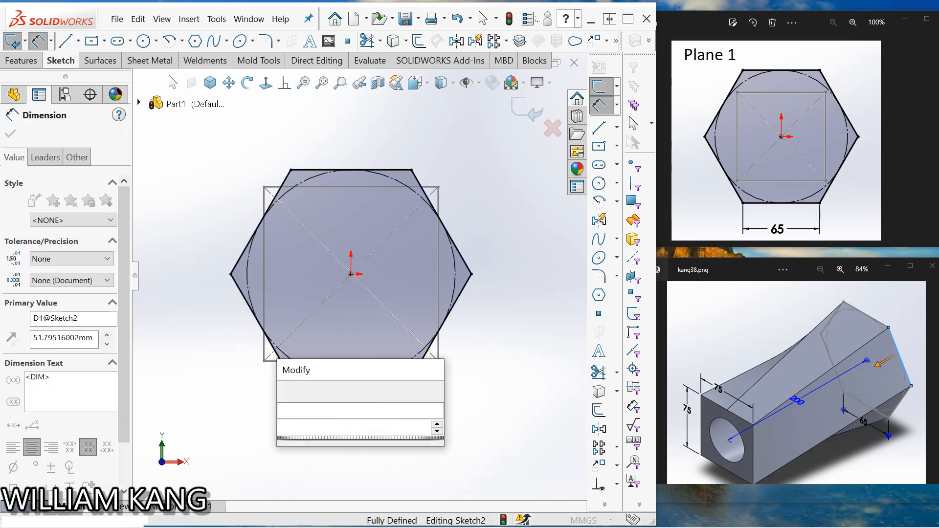
pyautogui.write('65')
pyautogui.press('Return')
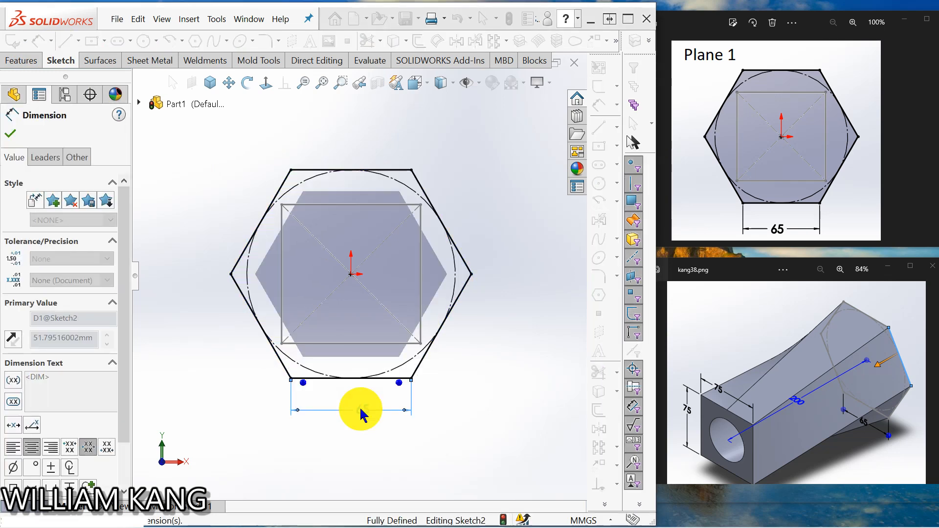
pyautogui.click(509, 399)
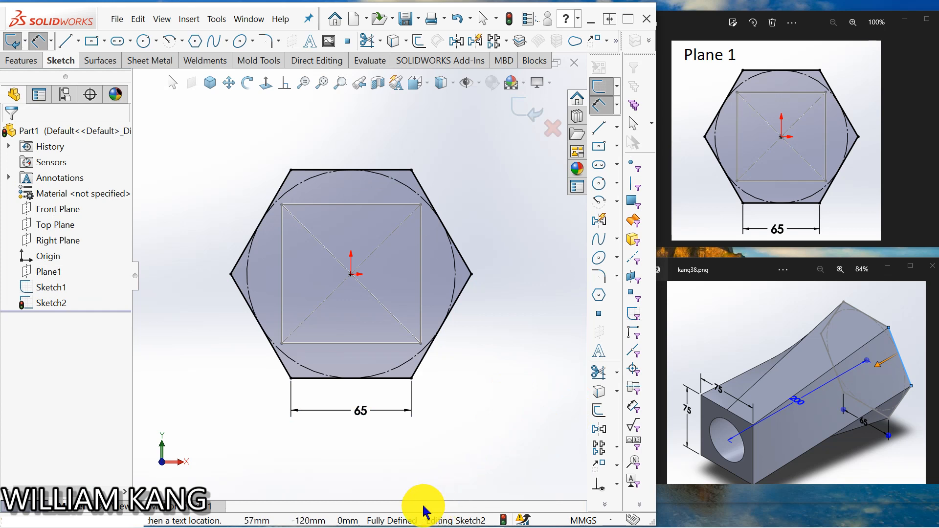
pyautogui.click(527, 115)
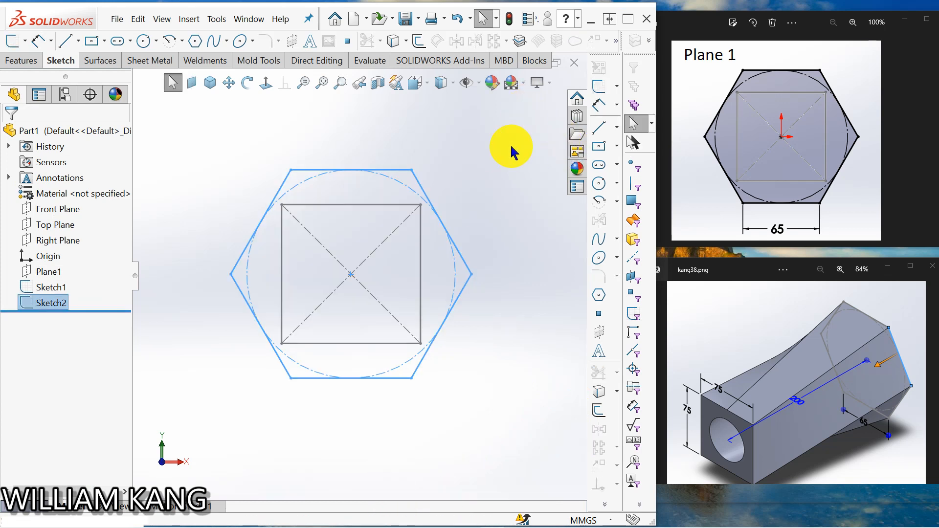
# Create a Lofted Boss/Base from the square to the hexagon, replacing the preselected profile and picking both sketches at their matching upper-right corners
pyautogui.moveTo(510, 144)
pyautogui.mouseDown(button='middle')
pyautogui.moveTo(498, 210)
pyautogui.moveTo(448, 212)
pyautogui.moveTo(474, 227)
pyautogui.moveTo(412, 250)
pyautogui.mouseUp(button='middle')
pyautogui.scroll(2, 413, 246)
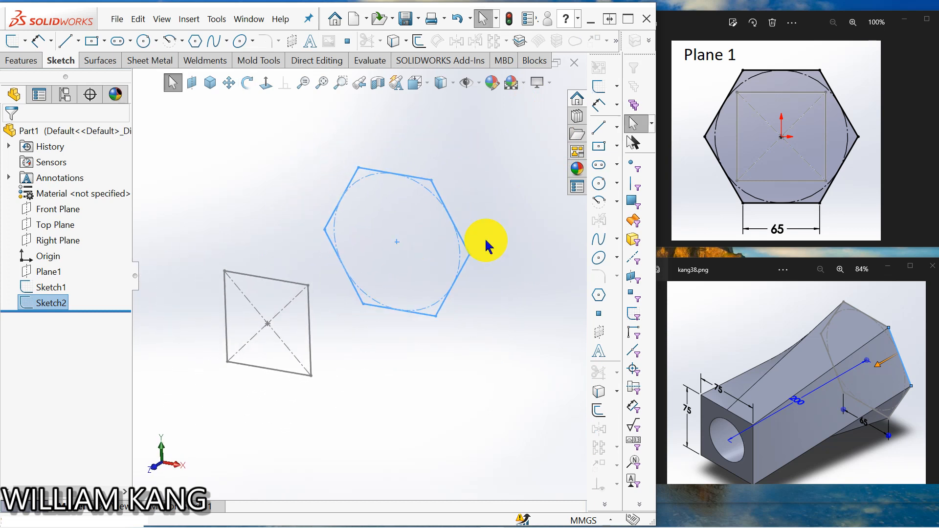
pyautogui.click(931, 131)
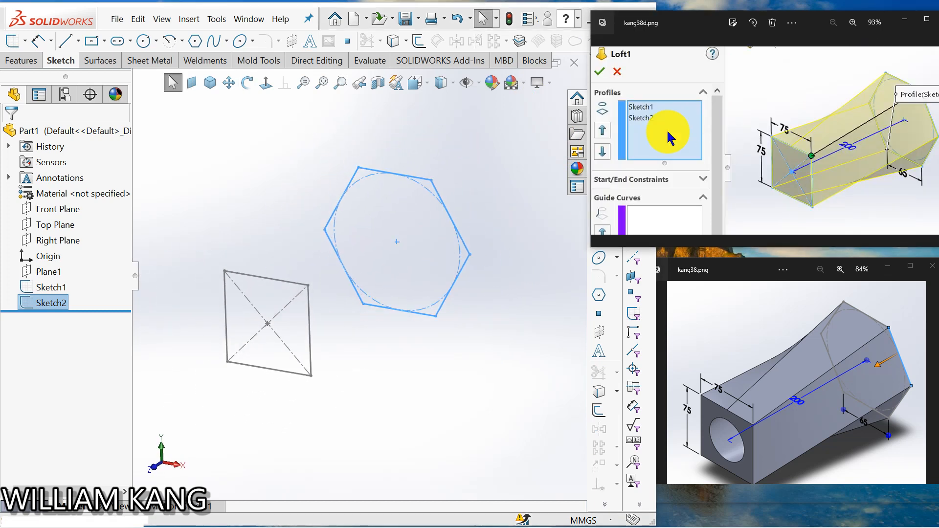
pyautogui.click(19, 65)
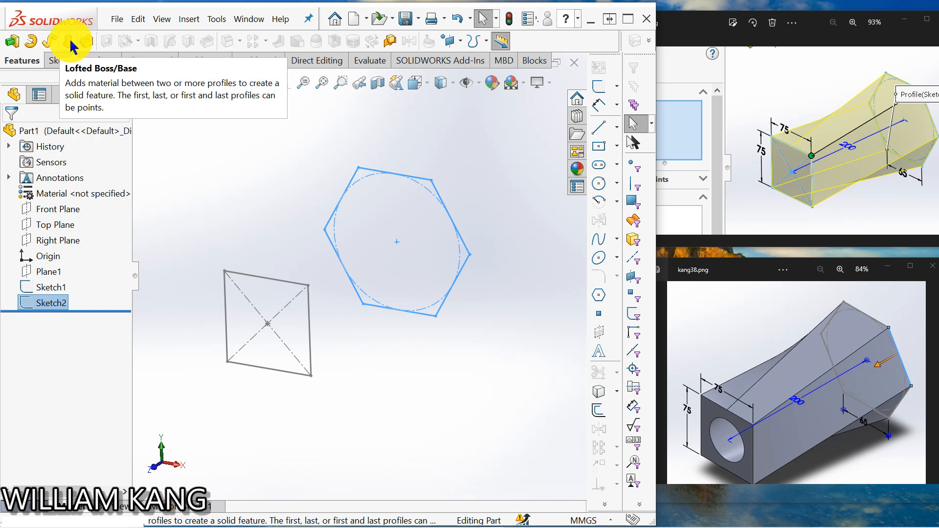
pyautogui.click(69, 38)
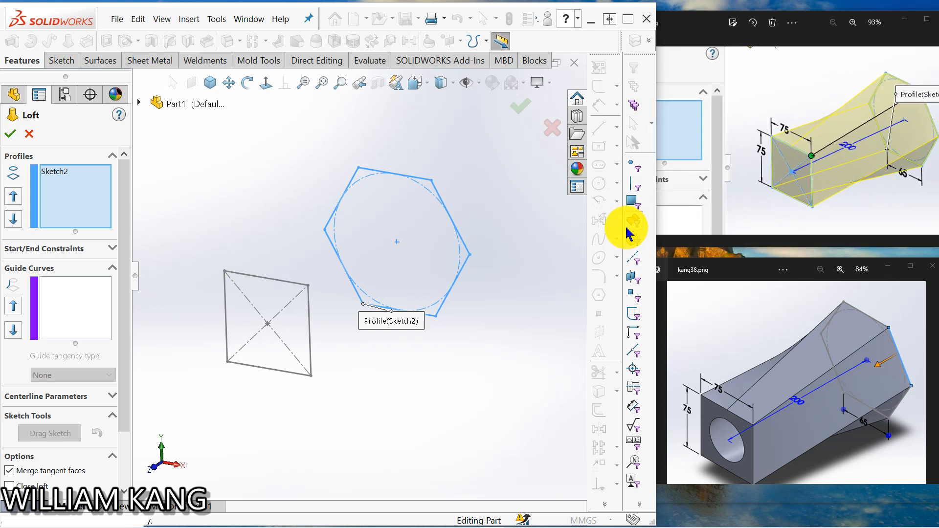
pyautogui.click(62, 176)
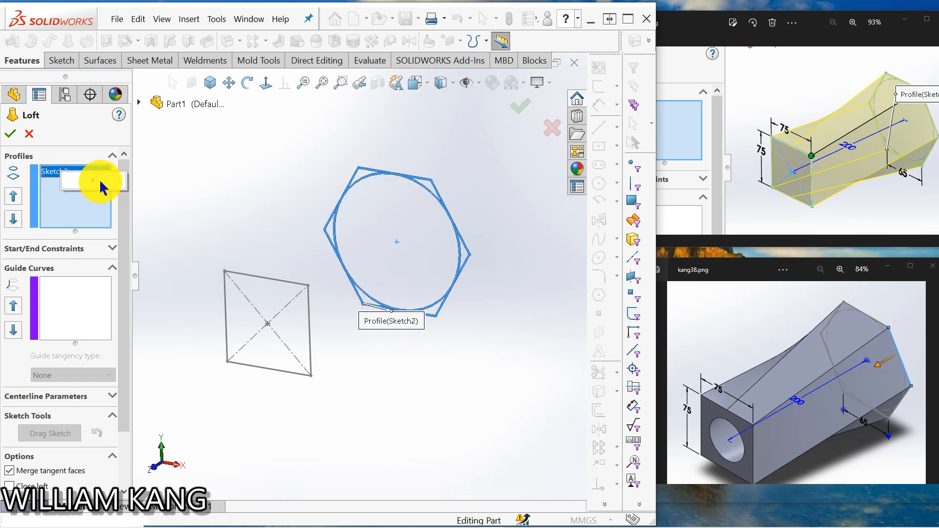
pyautogui.rightClick(102, 187)
pyautogui.click(104, 182)
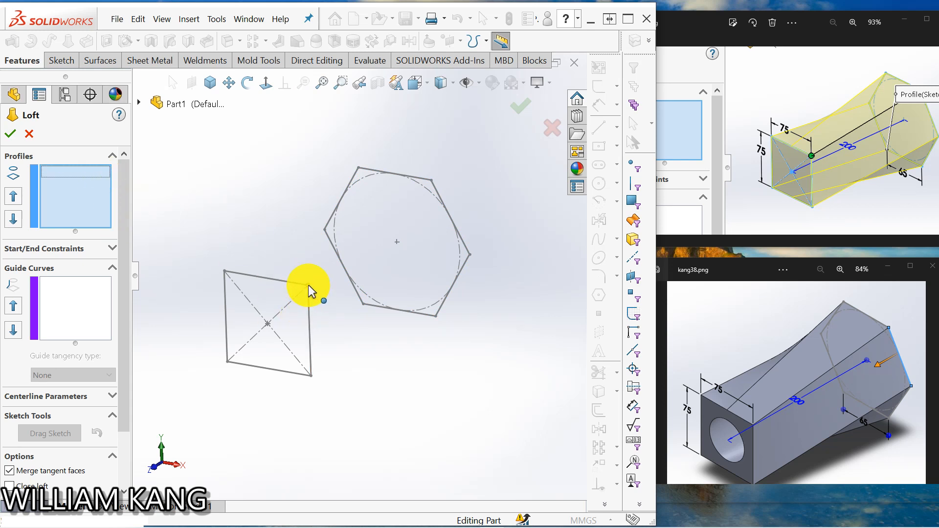
pyautogui.click(431, 180)
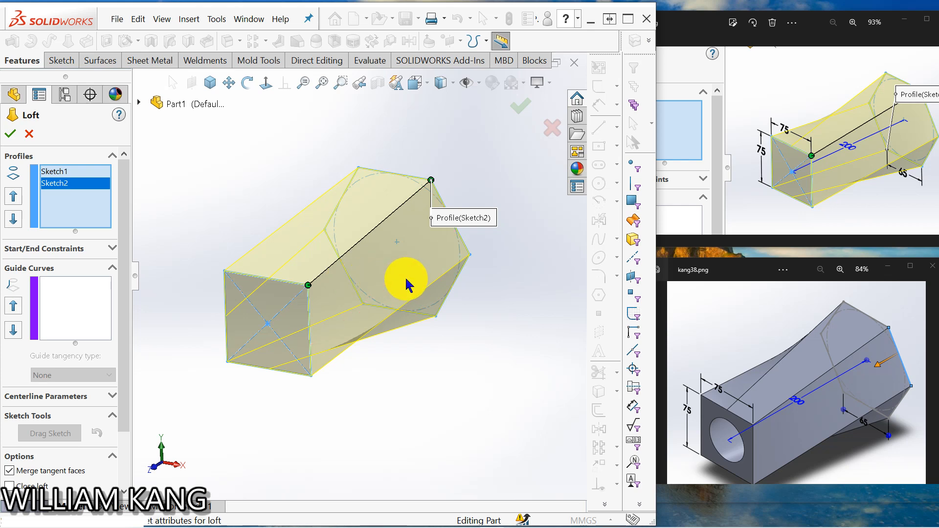
pyautogui.click(11, 134)
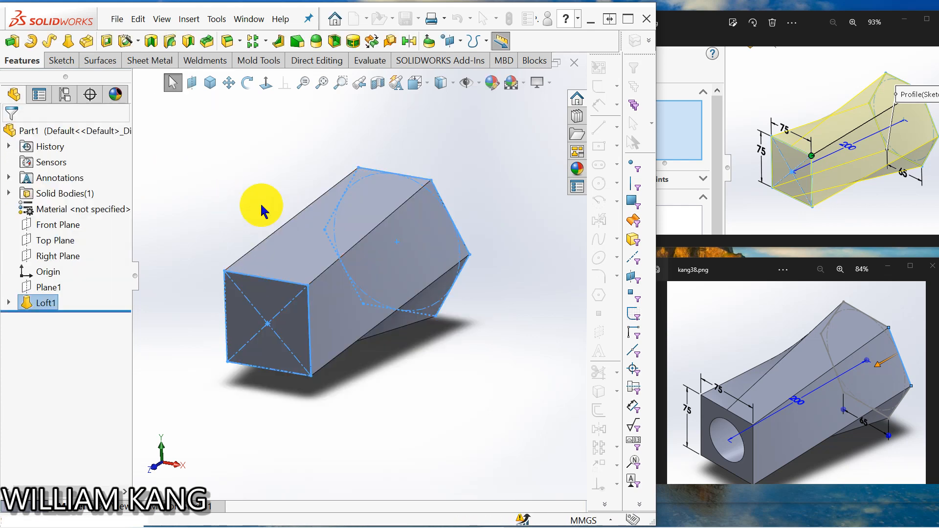
pyautogui.click(238, 194)
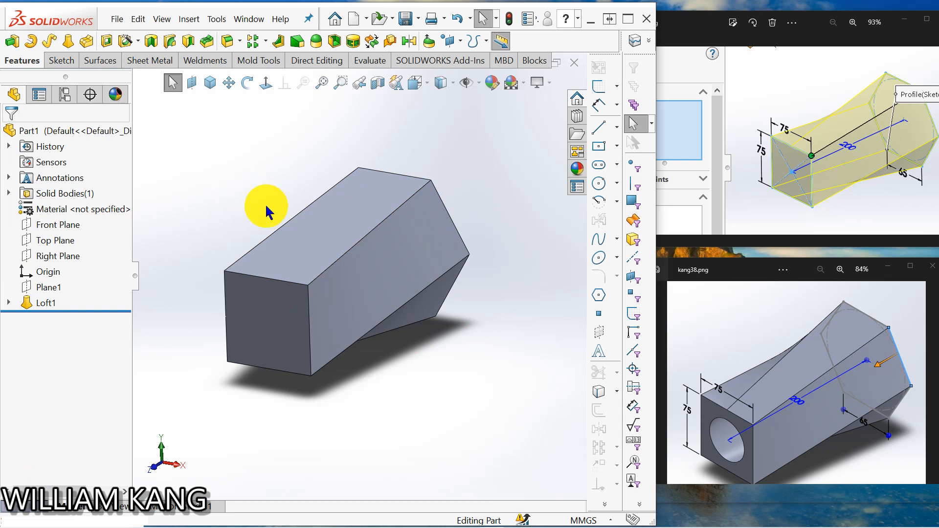
# Open the lofted feature's definition for editing
pyautogui.scroll(-3, 265, 204)
pyautogui.scroll(5, 264, 216)
pyautogui.moveTo(273, 233)
pyautogui.mouseDown(button='middle')
pyautogui.moveTo(329, 246)
pyautogui.moveTo(308, 218)
pyautogui.moveTo(254, 224)
pyautogui.moveTo(278, 201)
pyautogui.moveTo(272, 233)
pyautogui.mouseUp(button='middle')
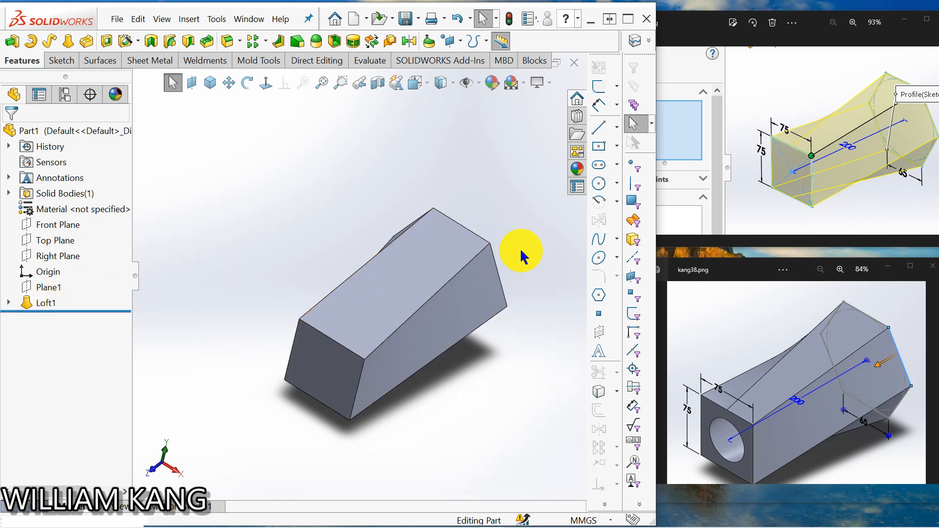
pyautogui.click(47, 310)
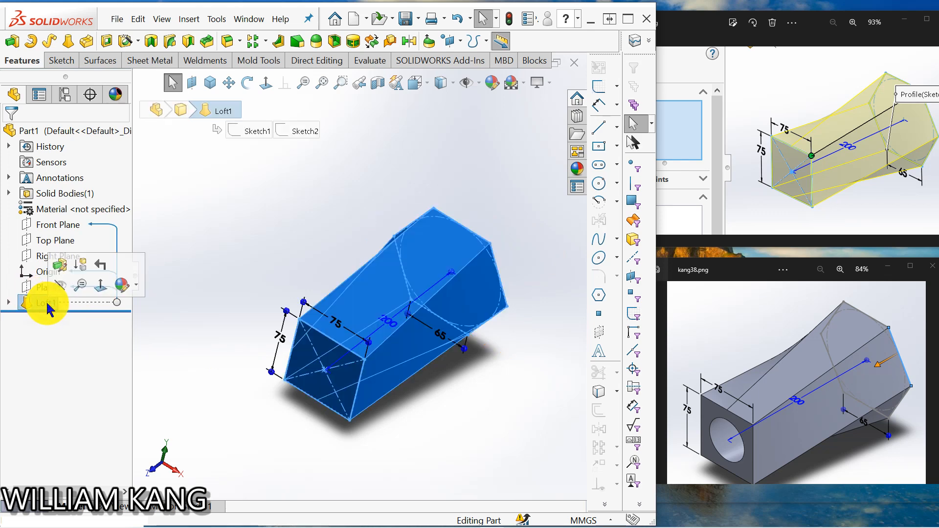
pyautogui.rightClick(49, 309)
pyautogui.click(59, 167)
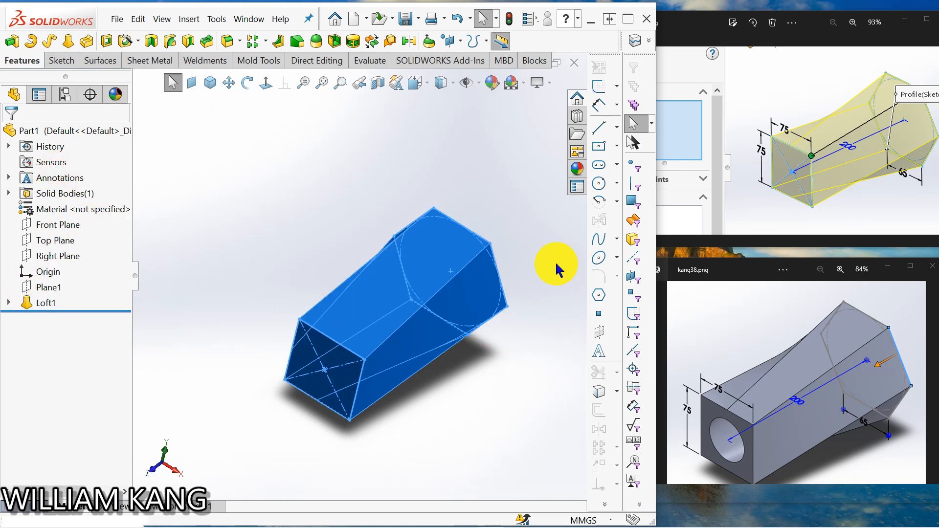
# Try moving the loft's connector points to adjacent corners of the hexagon and the square, and return each to its original corner
pyautogui.moveTo(490, 243); pyautogui.dragTo(469, 237)
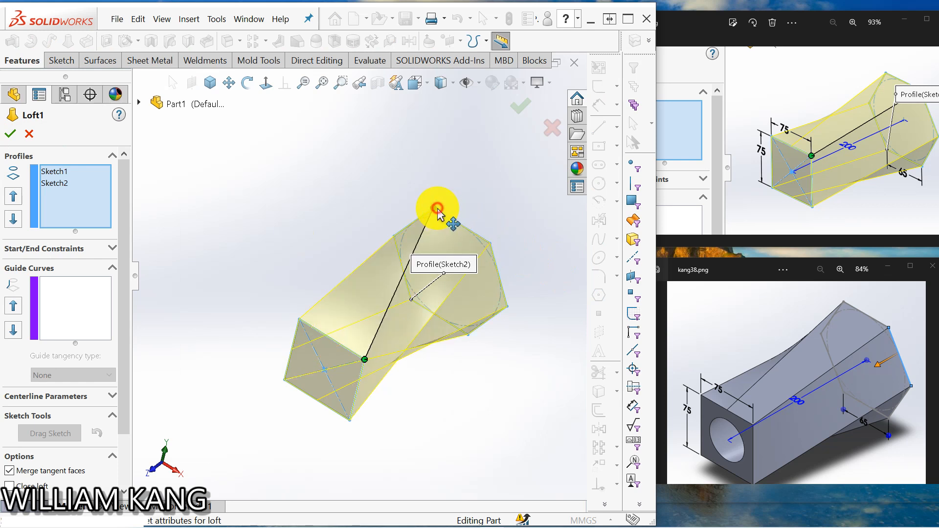
pyautogui.moveTo(438, 210); pyautogui.dragTo(488, 243)
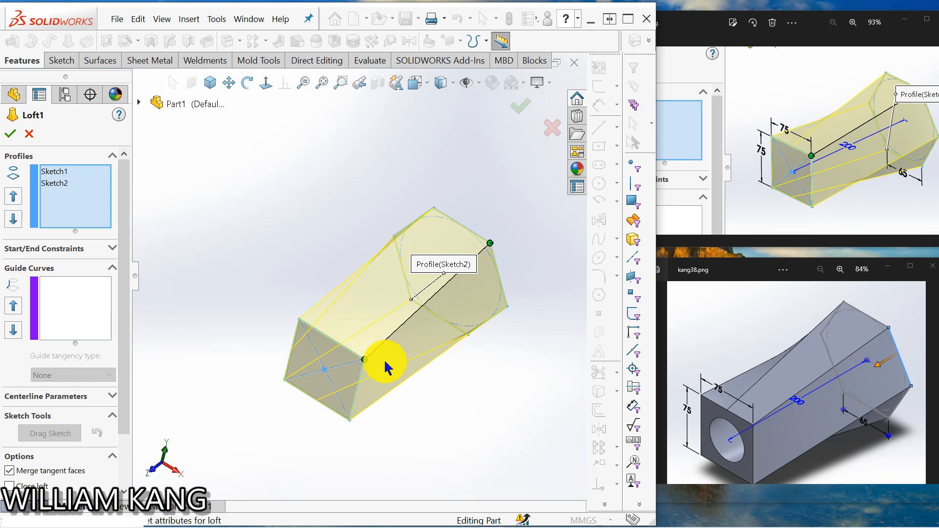
pyautogui.moveTo(365, 363); pyautogui.dragTo(340, 343)
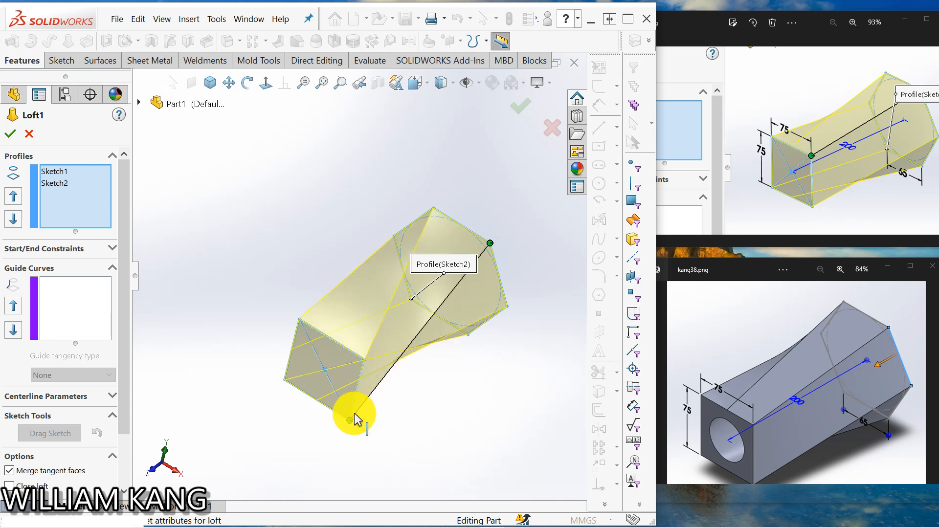
pyautogui.moveTo(350, 421); pyautogui.dragTo(366, 360)
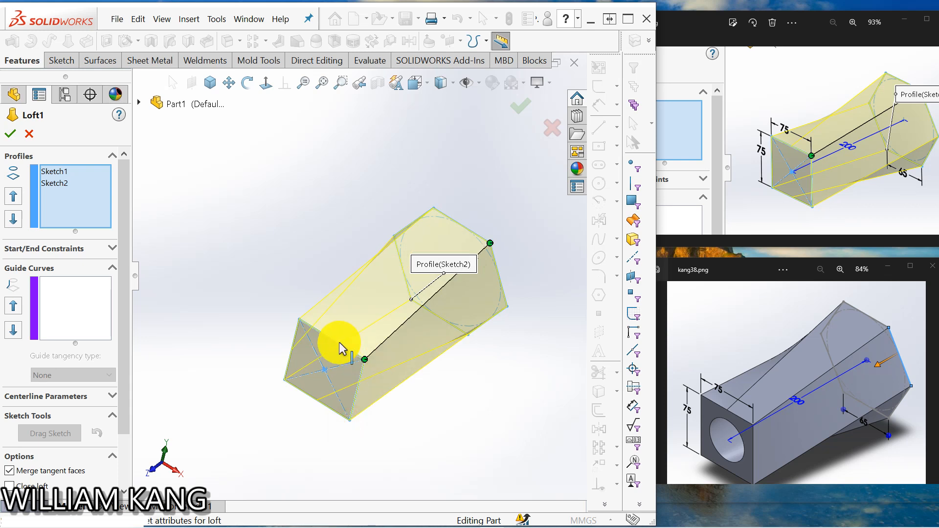
# Remove both the square and the hexagon sketches from the loft's profile selection
pyautogui.click(300, 320)
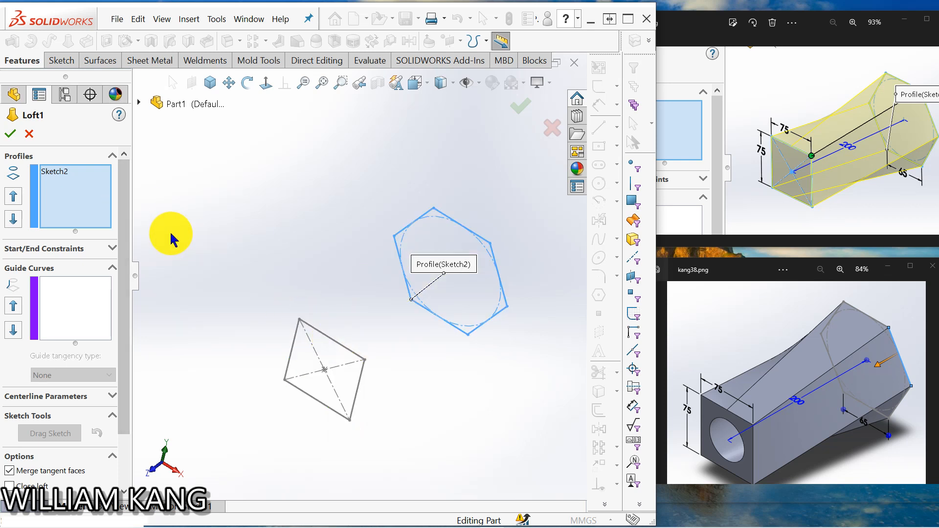
pyautogui.click(75, 174)
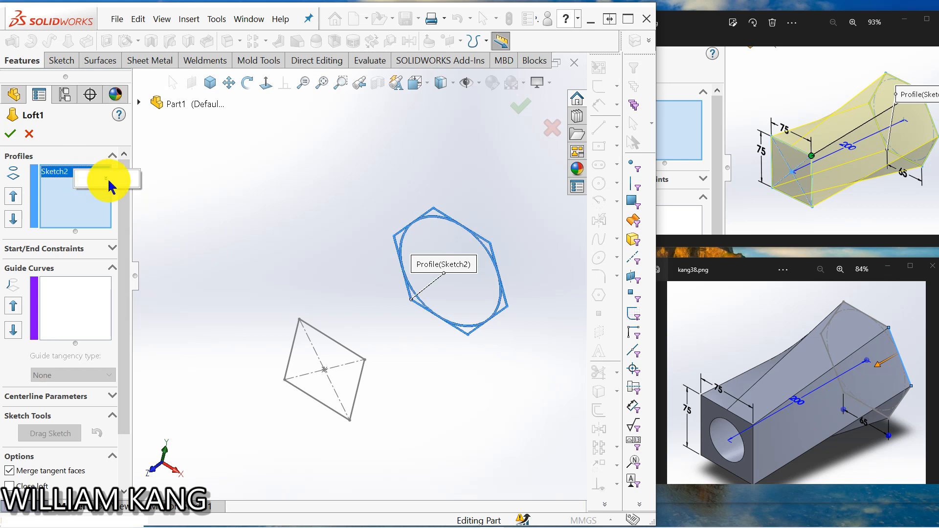
pyautogui.rightClick(76, 172)
pyautogui.click(125, 198)
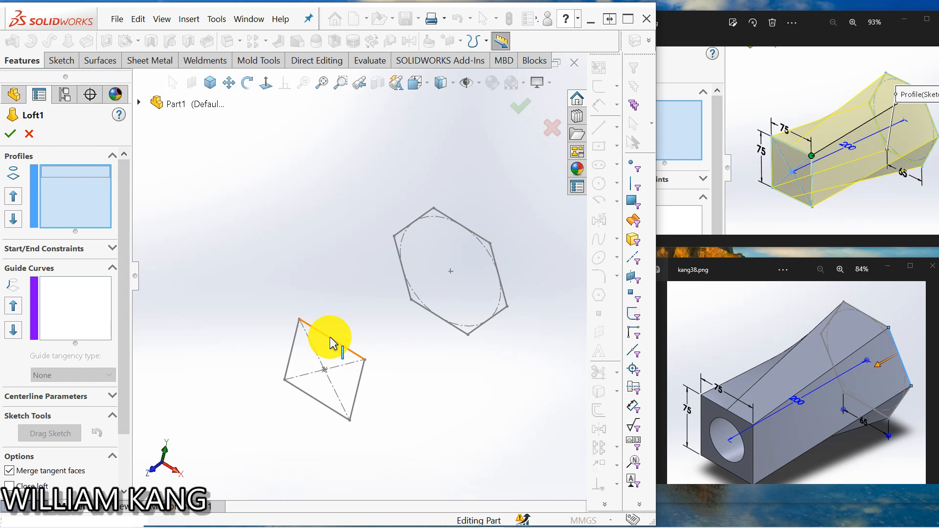
# Reselect the square and the hexagon as loft profiles at their upper-left corners and accept the loft
pyautogui.click(330, 339)
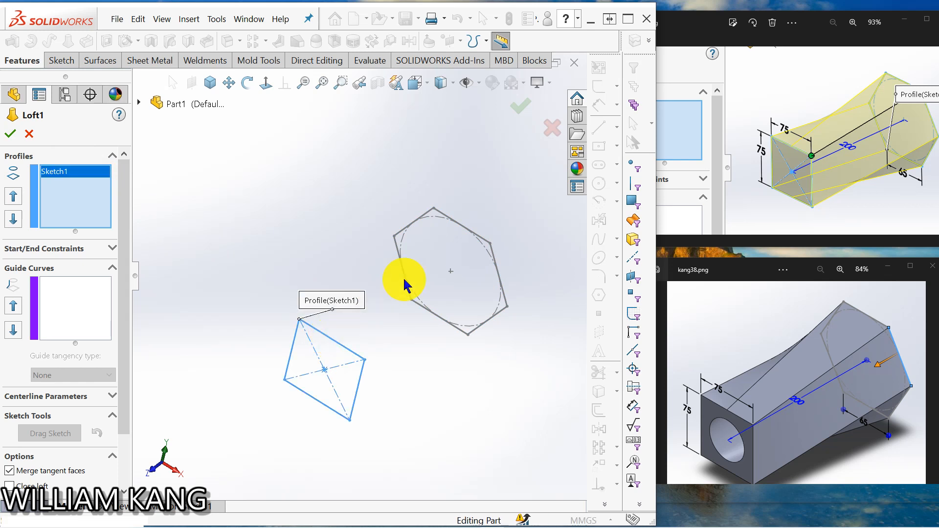
pyautogui.click(461, 225)
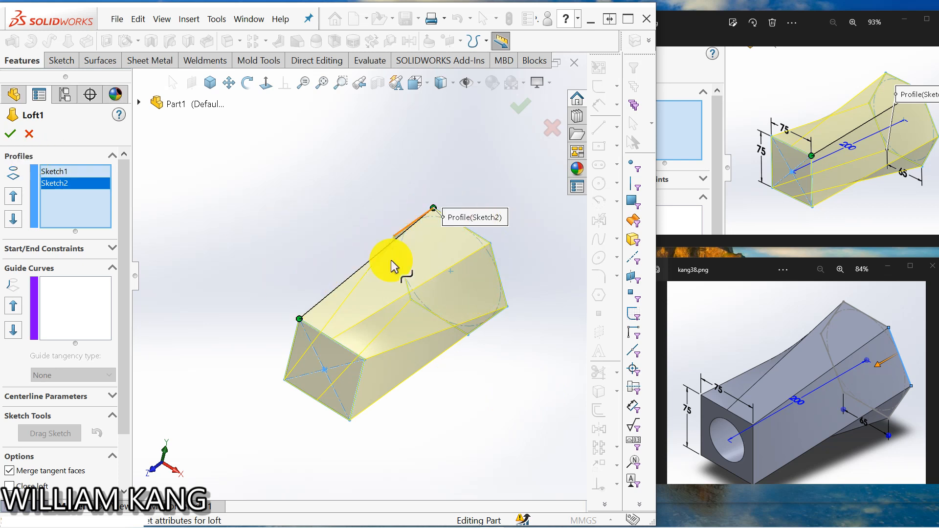
pyautogui.click(15, 134)
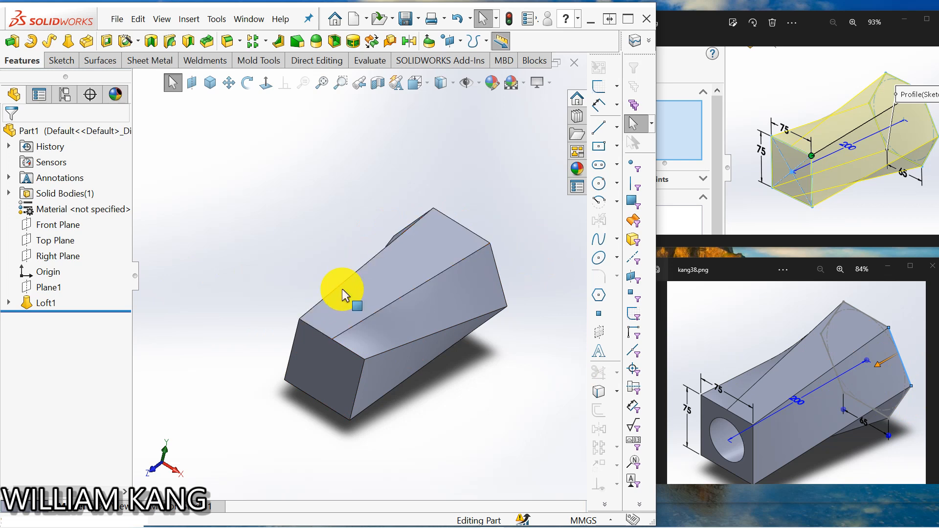
pyautogui.moveTo(283, 245); pyautogui.dragTo(261, 304, button='middle')
pyautogui.press('Escape')
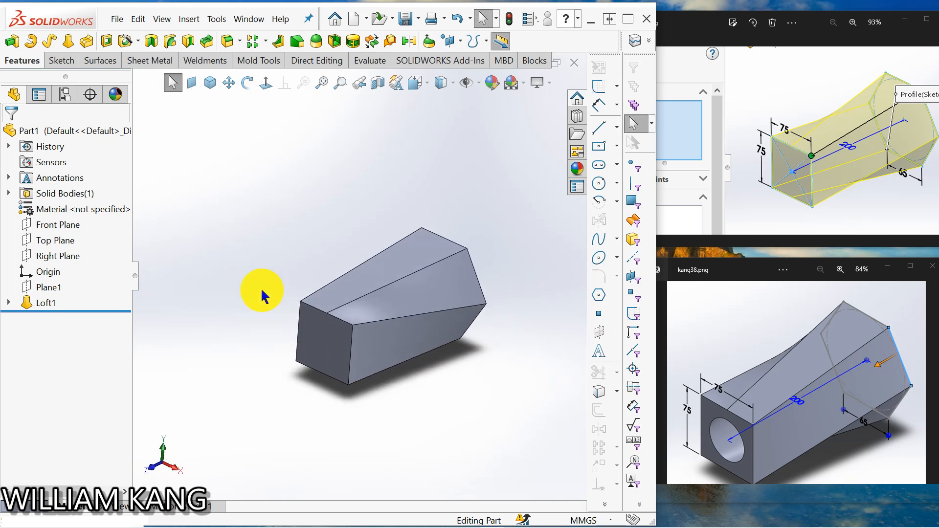
# Edit the loft so its connector joins the upper-right corners of the square and the hexagon, and accept it
pyautogui.rightClick(46, 303)
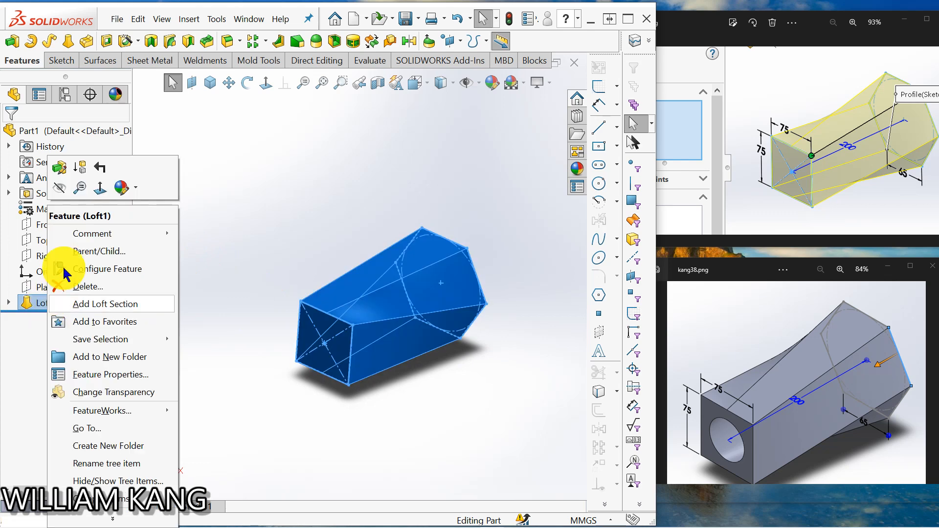
pyautogui.click(66, 169)
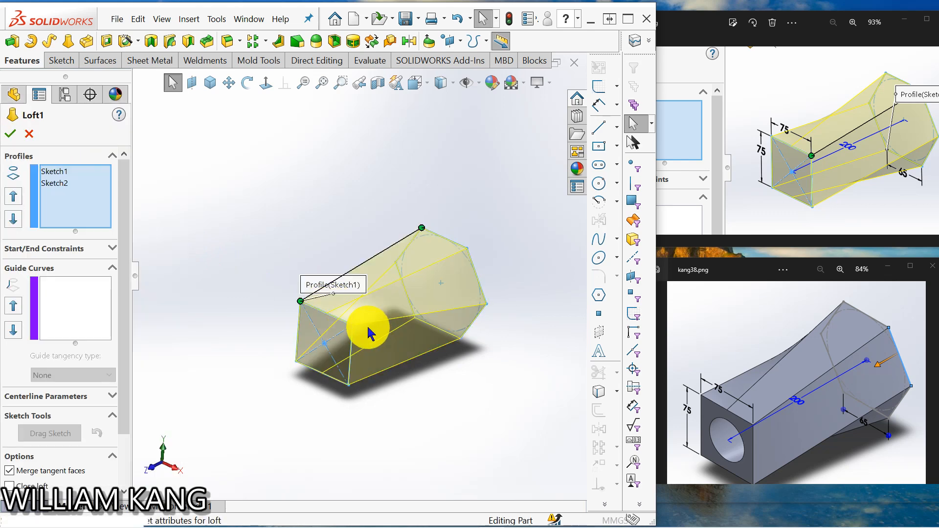
pyautogui.moveTo(322, 325)
pyautogui.mouseDown()
pyautogui.moveTo(412, 246)
pyautogui.moveTo(448, 263)
pyautogui.mouseUp()
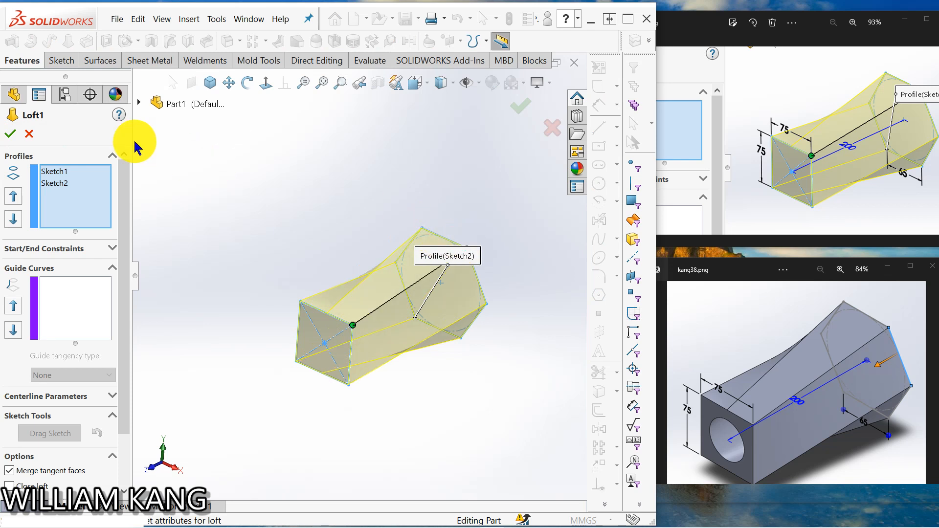
pyautogui.click(11, 134)
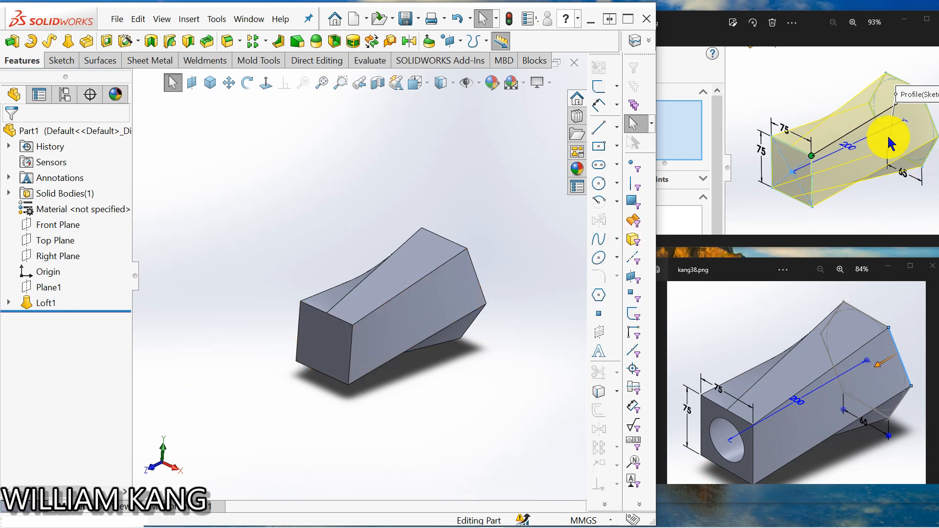
# Start a sketch on the loft's square end face and draw a circle about 41 mm in diameter centred on the origin
pyautogui.click(932, 138)
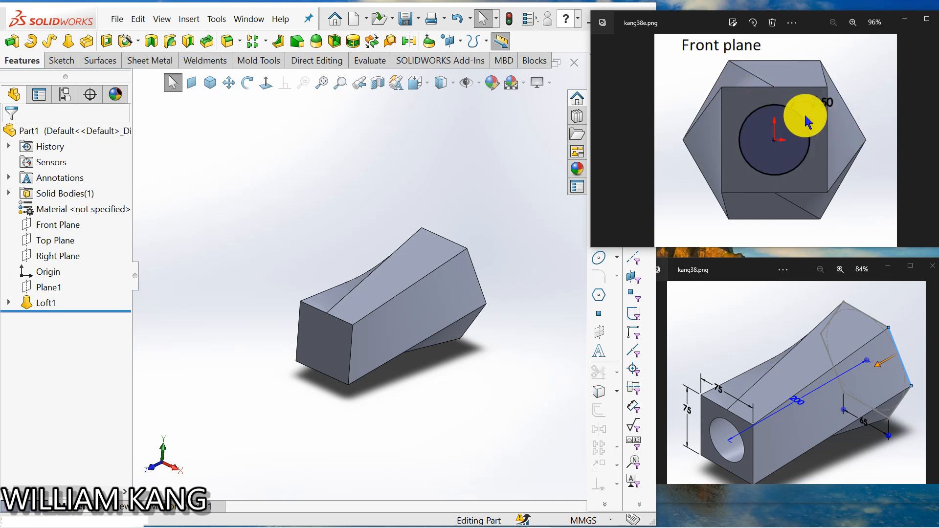
pyautogui.click(331, 339)
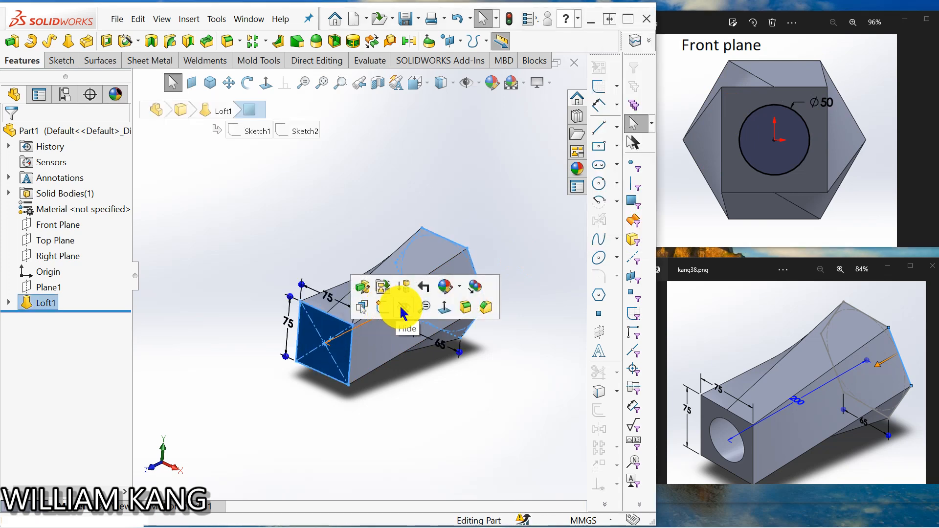
pyautogui.click(383, 309)
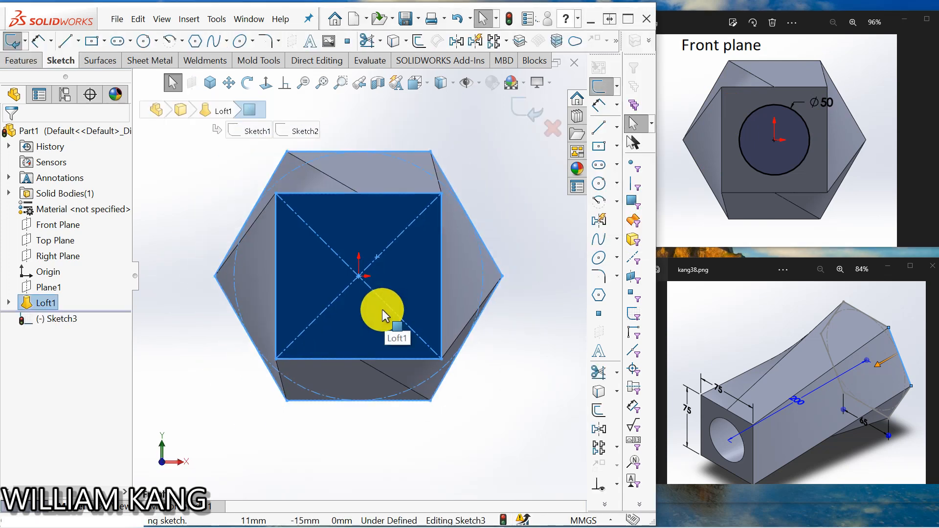
pyautogui.click(144, 41)
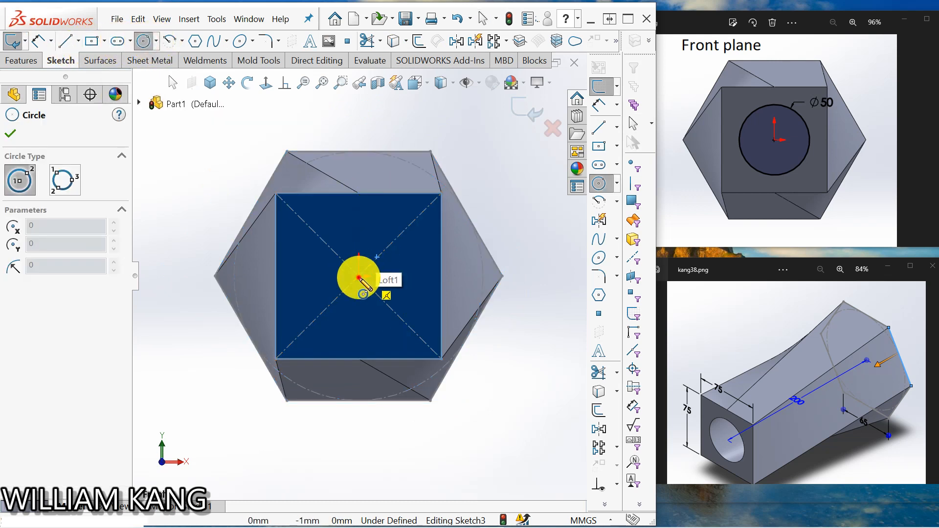
pyautogui.click(358, 277)
pyautogui.click(389, 309)
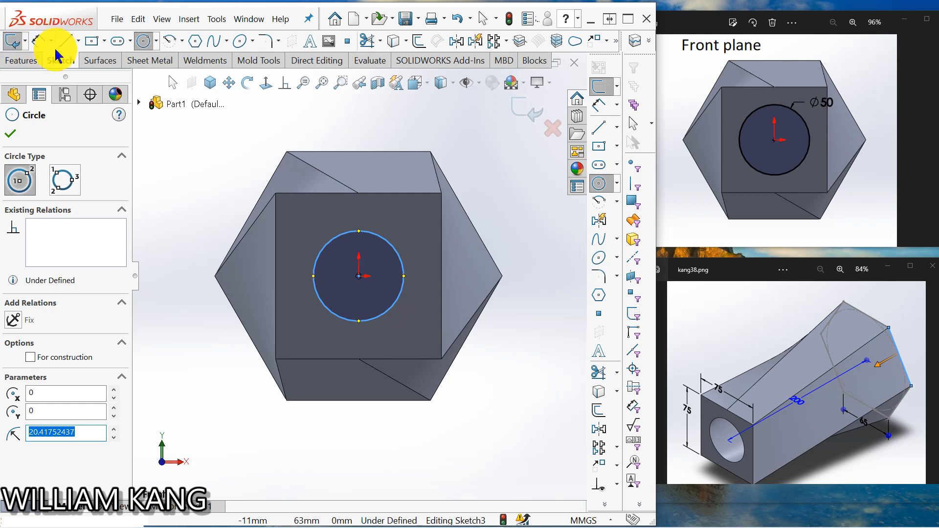
# Dimension the circle's diameter as 50 mm and exit the sketch
pyautogui.click(599, 105)
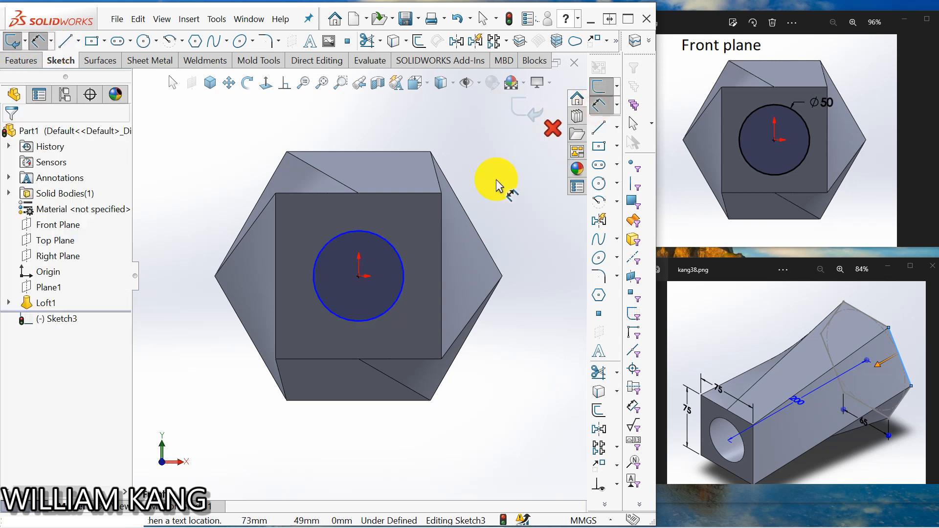
pyautogui.click(400, 258)
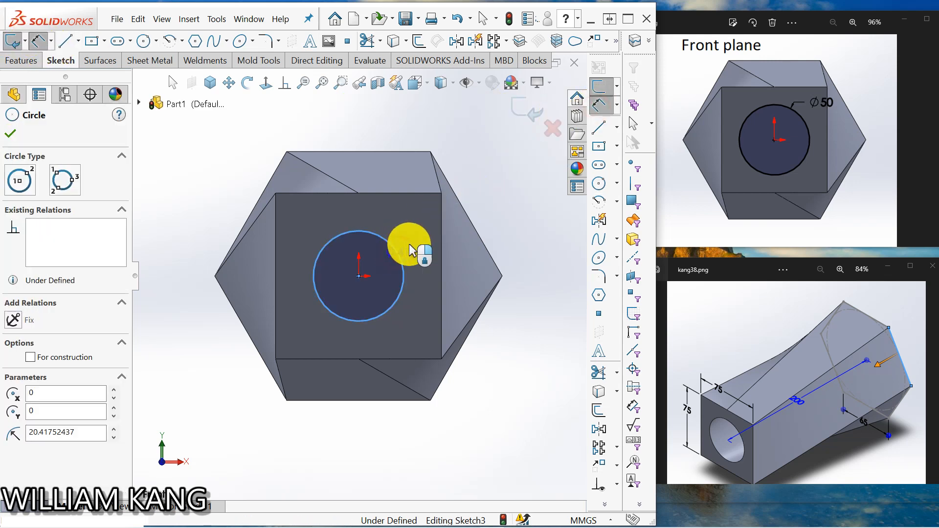
pyautogui.click(488, 198)
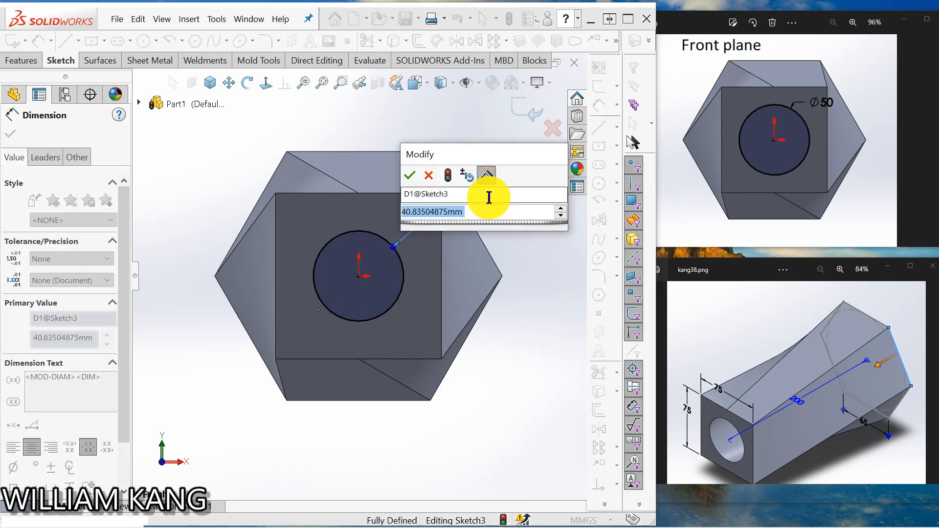
pyautogui.write('50')
pyautogui.press('Return')
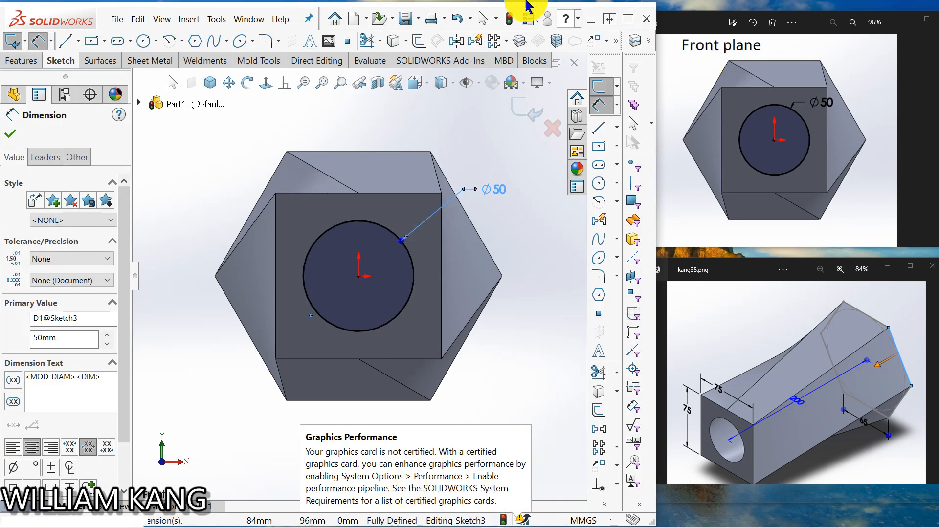
pyautogui.click(527, 104)
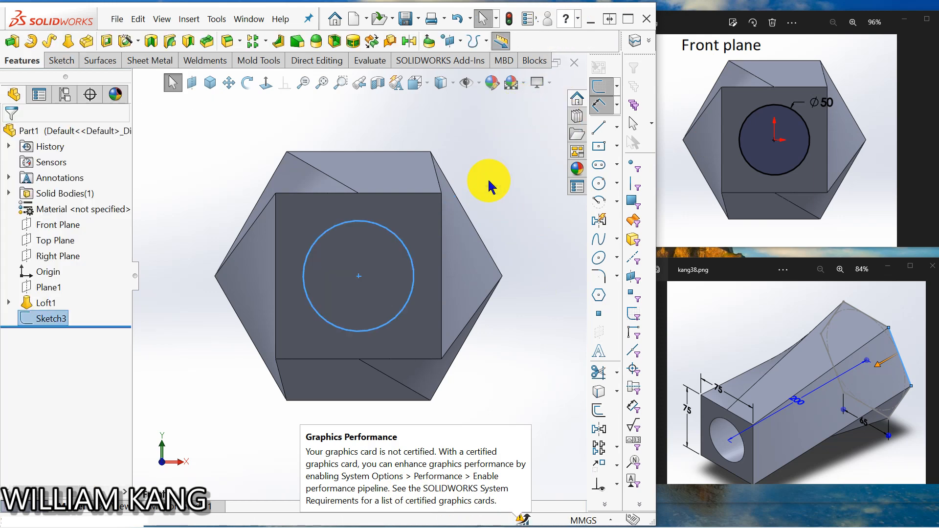
# Start a sketch on Plane1 and draw an ellipse centred on the origin, about 60 mm wide and 55 mm high
pyautogui.click(51, 290)
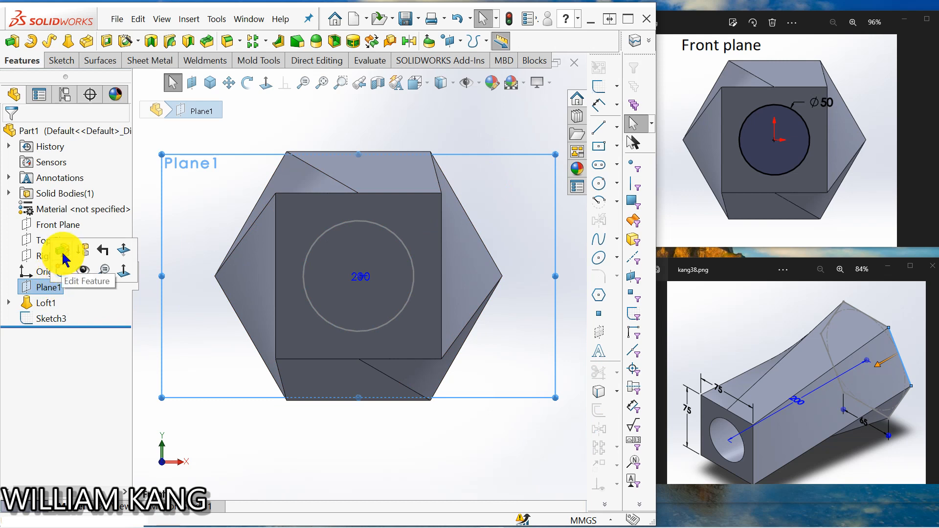
pyautogui.click(63, 268)
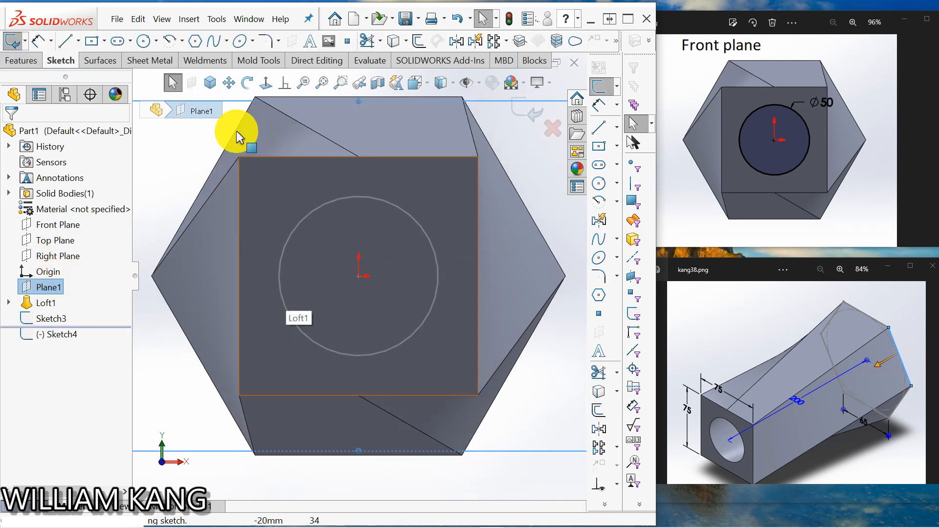
pyautogui.click(929, 136)
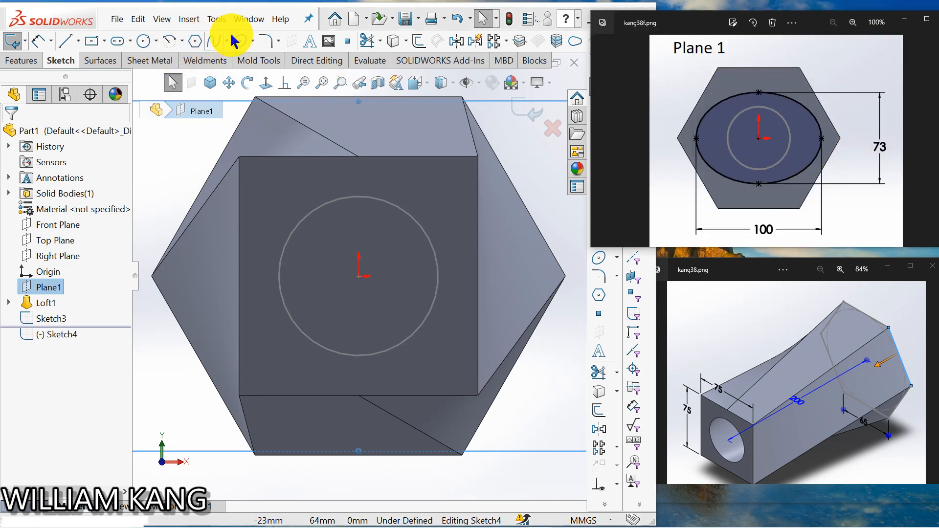
pyautogui.click(251, 40)
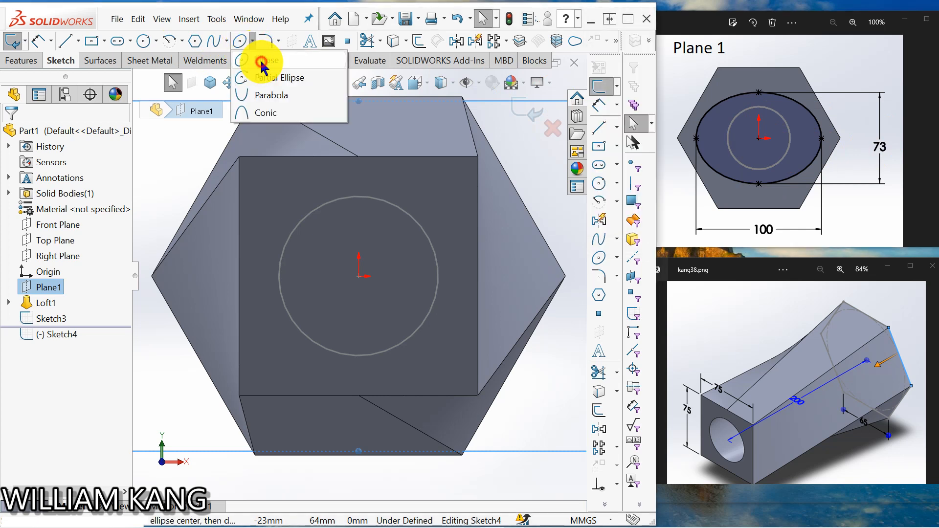
pyautogui.click(261, 61)
pyautogui.click(360, 278)
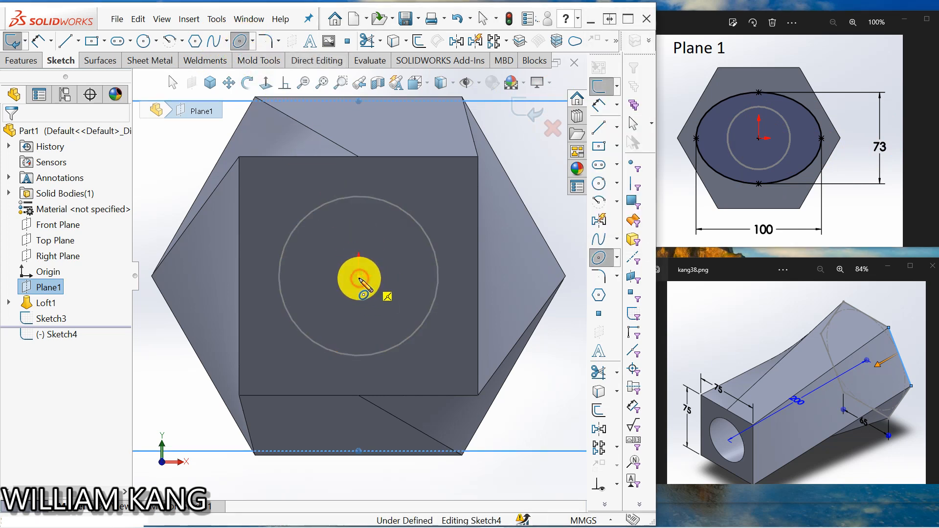
pyautogui.click(452, 276)
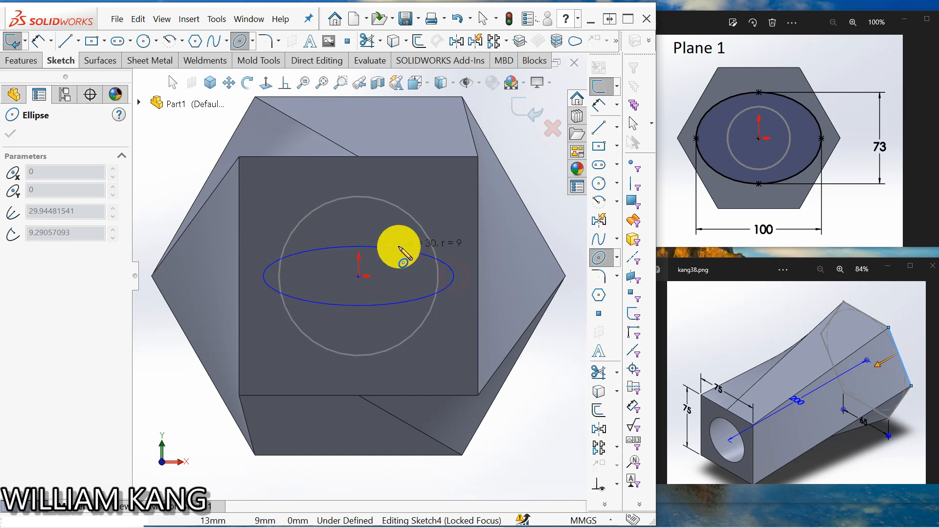
pyautogui.click(361, 189)
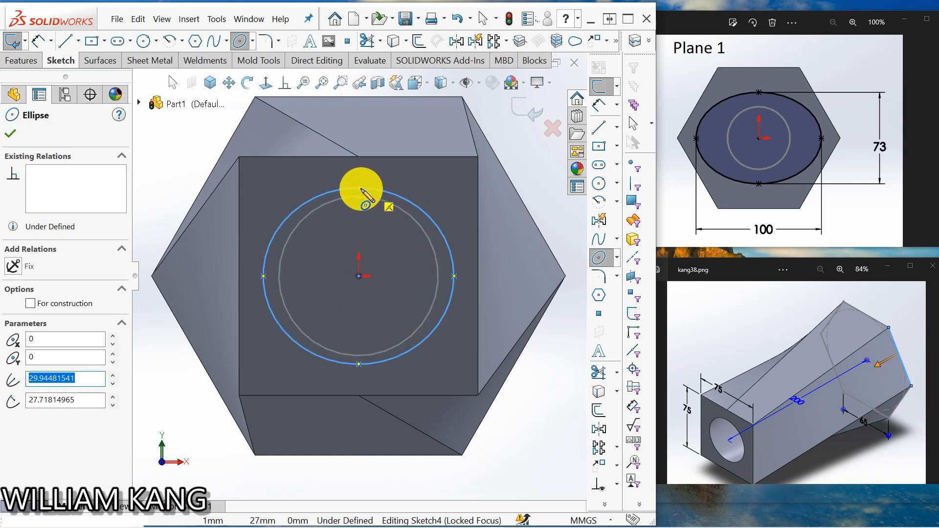
pyautogui.press('Escape')
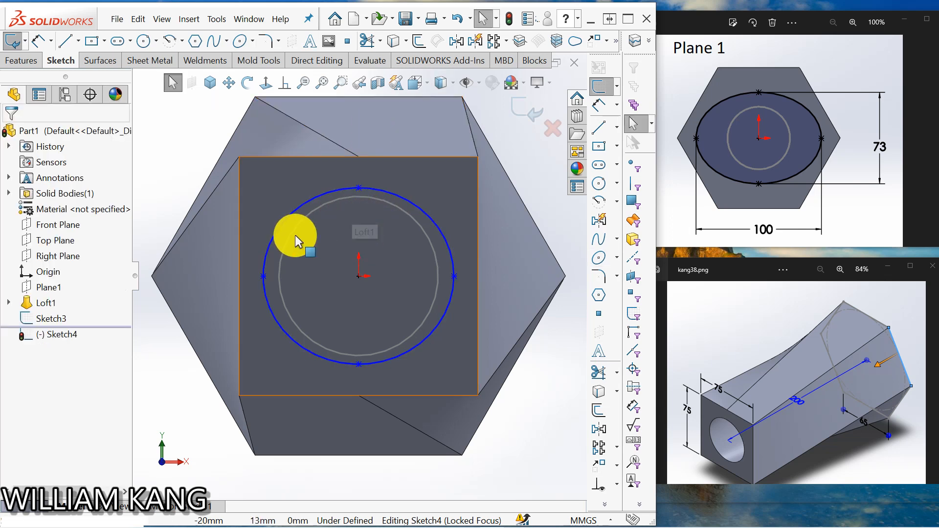
# Add a Horizontal relation between the ellipse's left and right axis points
pyautogui.click(265, 277)
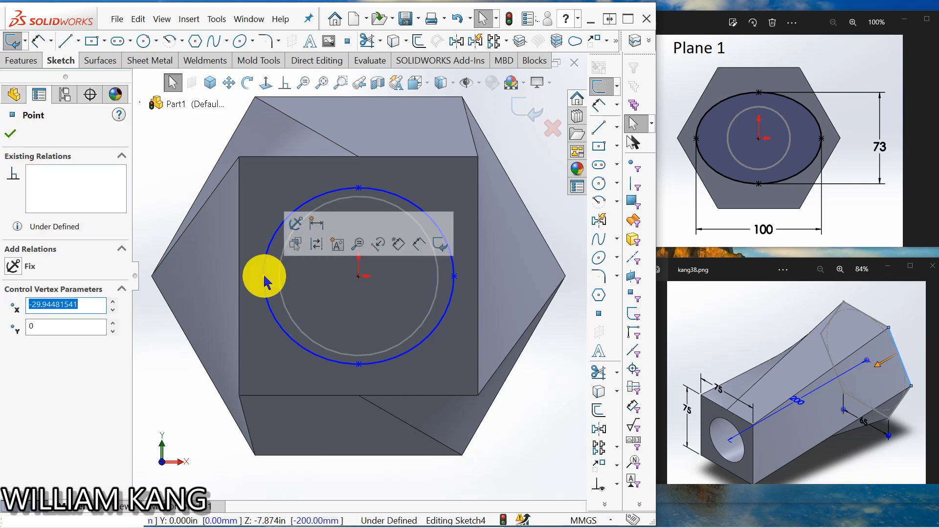
pyautogui.click(450, 276)
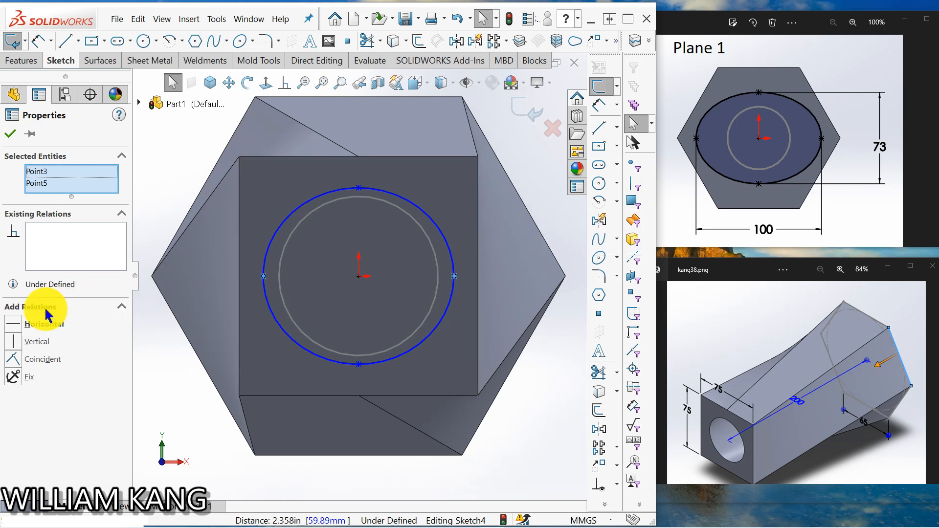
pyautogui.click(11, 133)
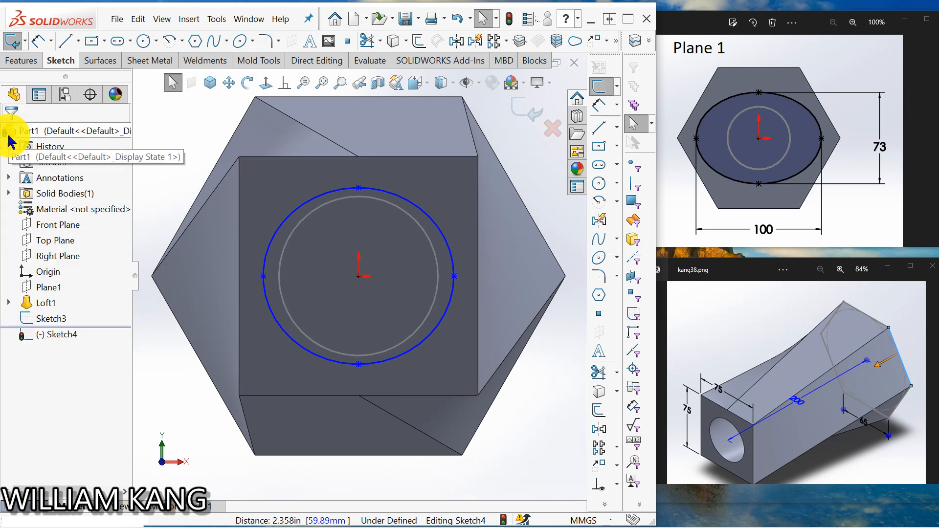
# Dimension the ellipse's width between its left and right axis points as 100 mm
pyautogui.click(43, 43)
pyautogui.click(263, 277)
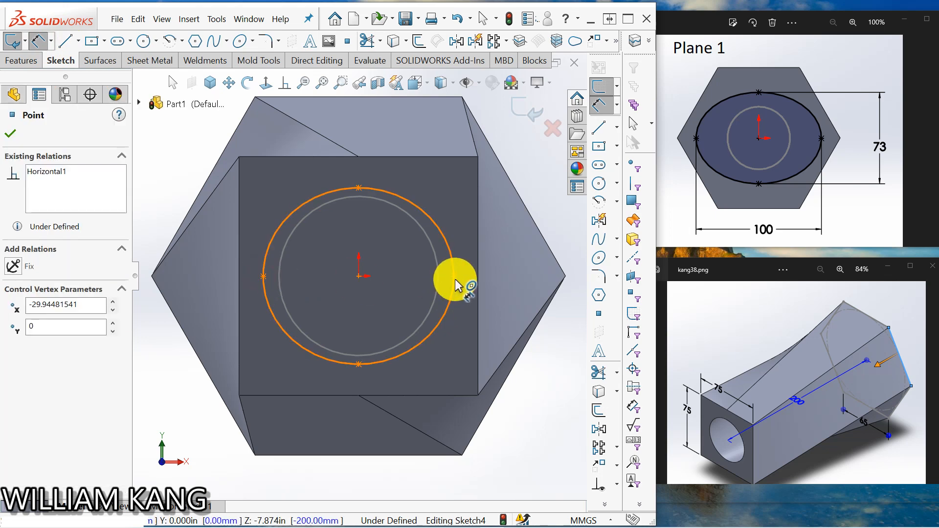
pyautogui.click(454, 279)
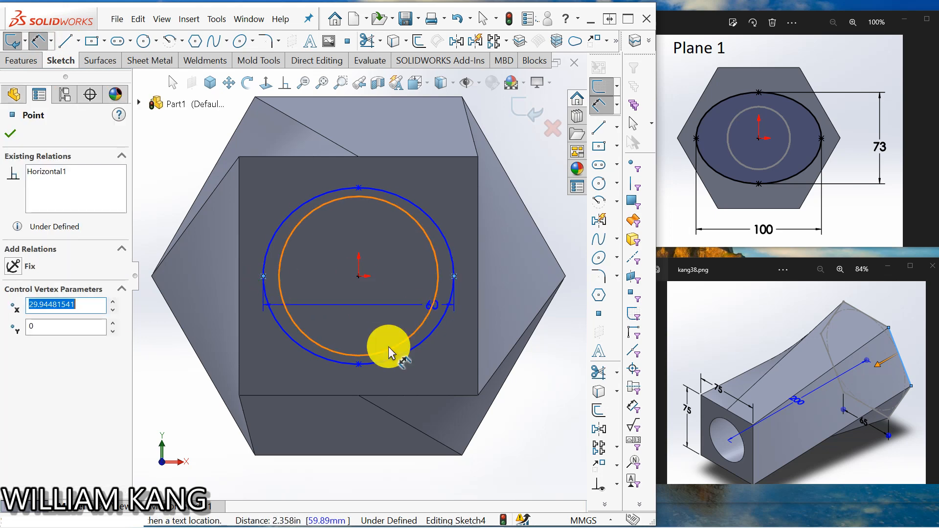
pyautogui.click(366, 415)
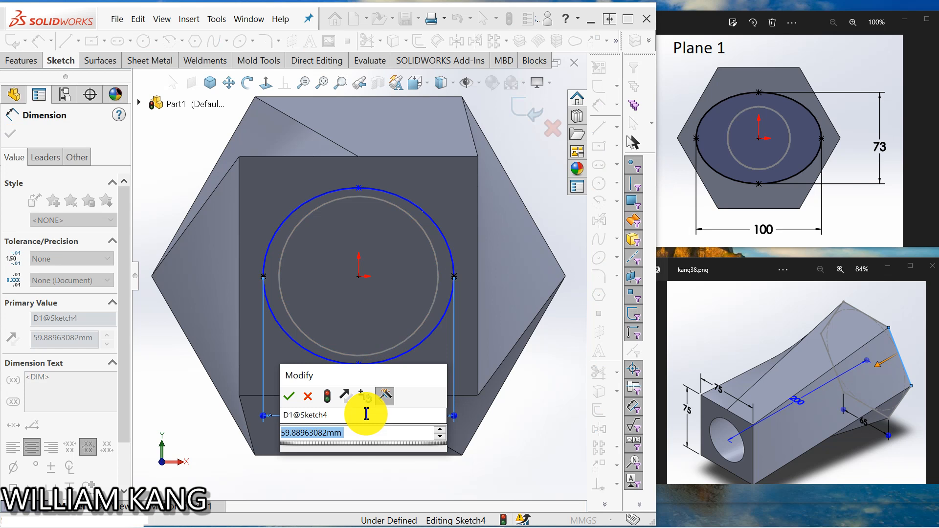
pyautogui.write('100')
pyautogui.press('Return')
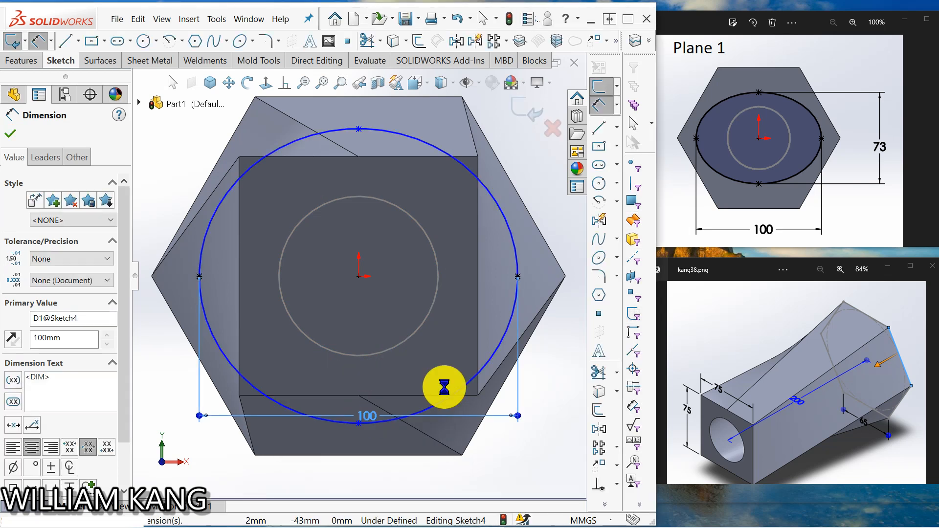
# Dimension the ellipse's height between its upper and lower axis points as 73 mm and exit the sketch
pyautogui.click(358, 129)
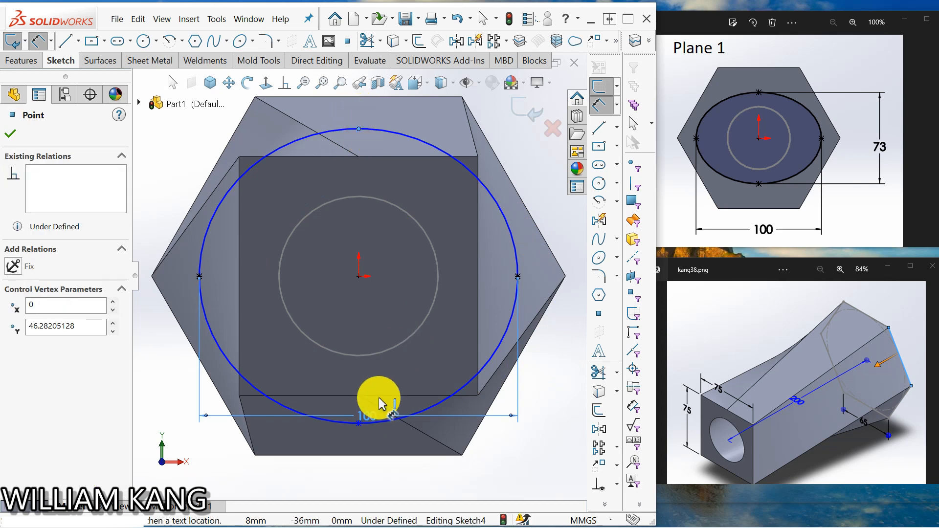
pyautogui.click(359, 424)
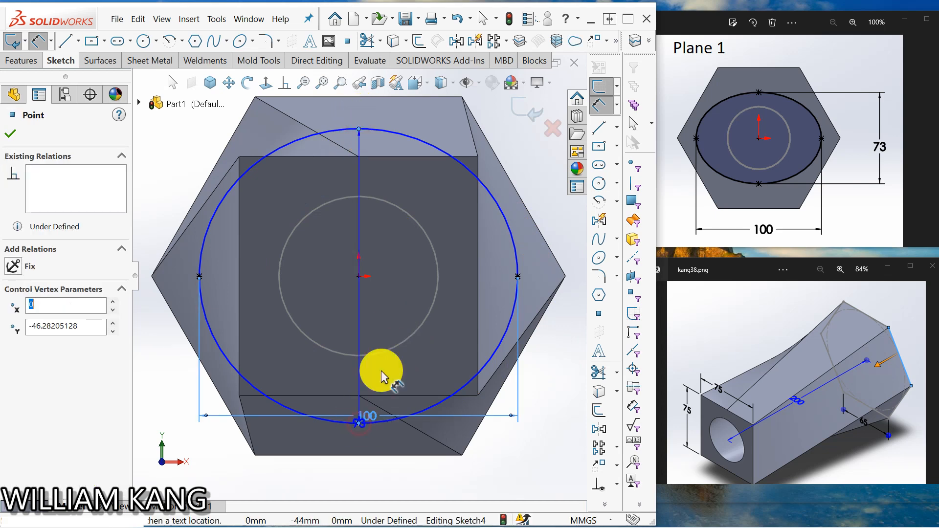
pyautogui.click(565, 264)
pyautogui.write('73')
pyautogui.press('Return')
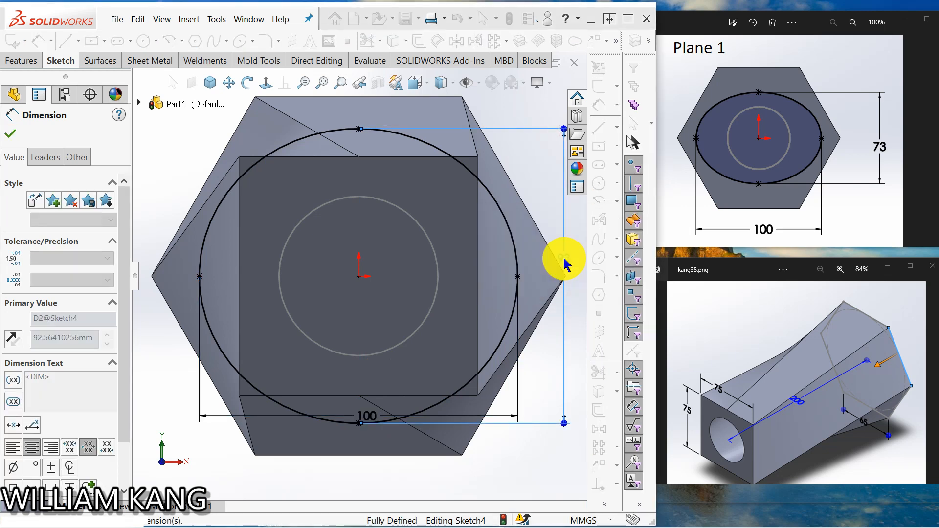
pyautogui.scroll(3, 564, 264)
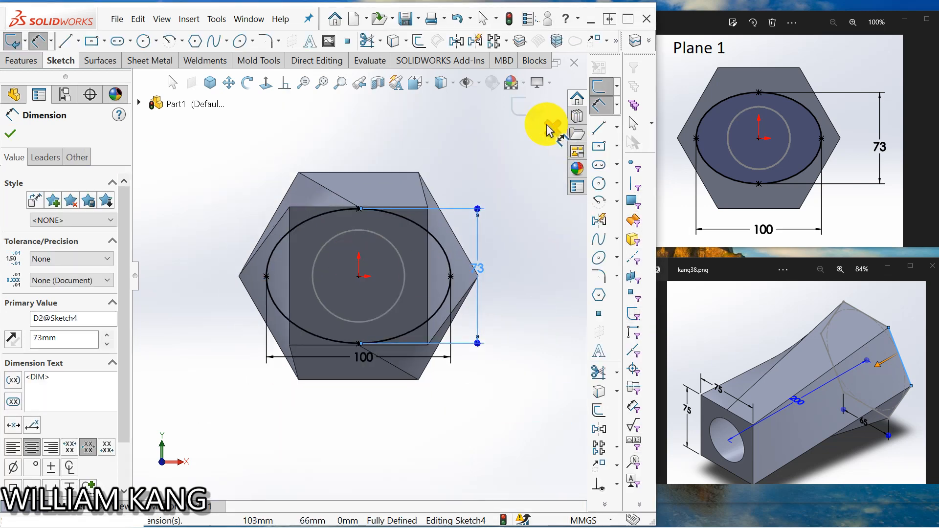
pyautogui.click(521, 117)
# Create a lofted cut through the body from the circle on the square face to the ellipse on the hexagonal face
pyautogui.moveTo(268, 184)
pyautogui.mouseDown(button='middle')
pyautogui.moveTo(331, 212)
pyautogui.moveTo(303, 246)
pyautogui.moveTo(513, 394)
pyautogui.moveTo(545, 392)
pyautogui.moveTo(522, 310)
pyautogui.moveTo(470, 354)
pyautogui.moveTo(367, 283)
pyautogui.moveTo(350, 315)
pyautogui.moveTo(486, 365)
pyautogui.moveTo(466, 411)
pyautogui.moveTo(524, 304)
pyautogui.mouseUp(button='middle')
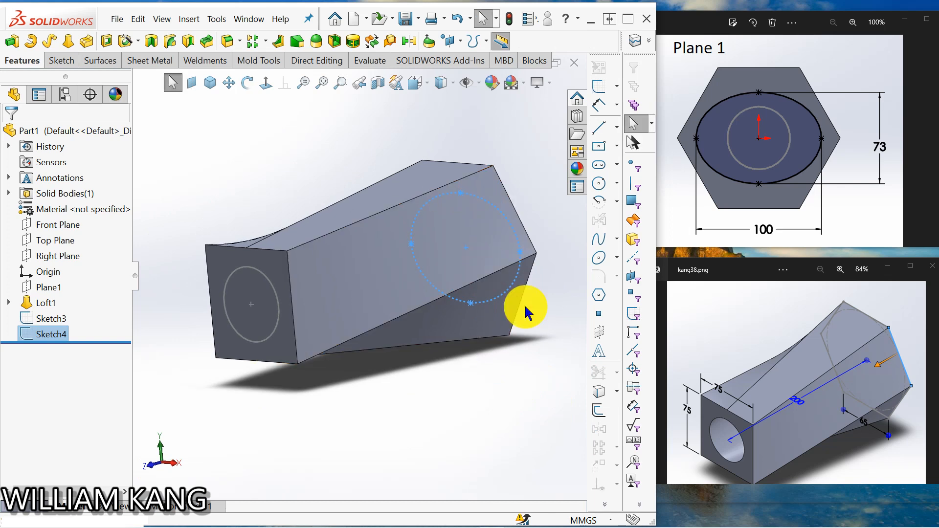
pyautogui.click(314, 140)
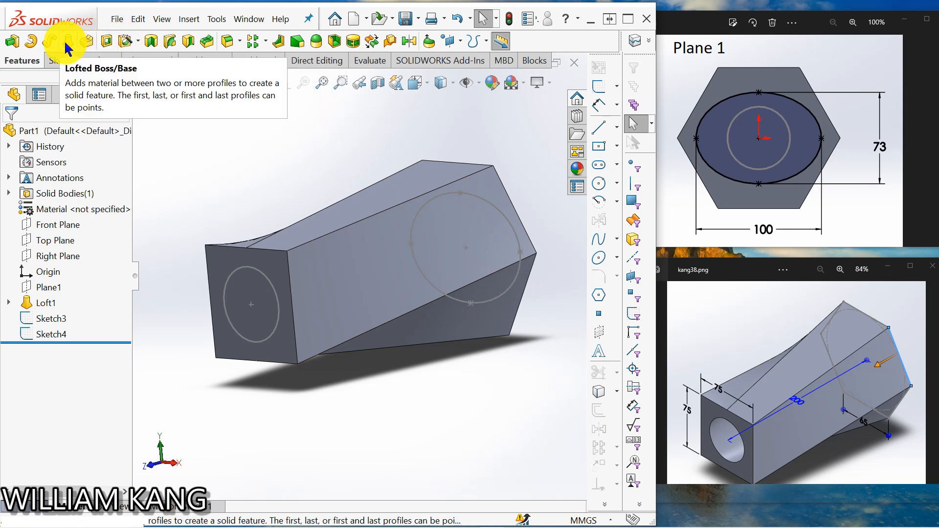
pyautogui.click(189, 47)
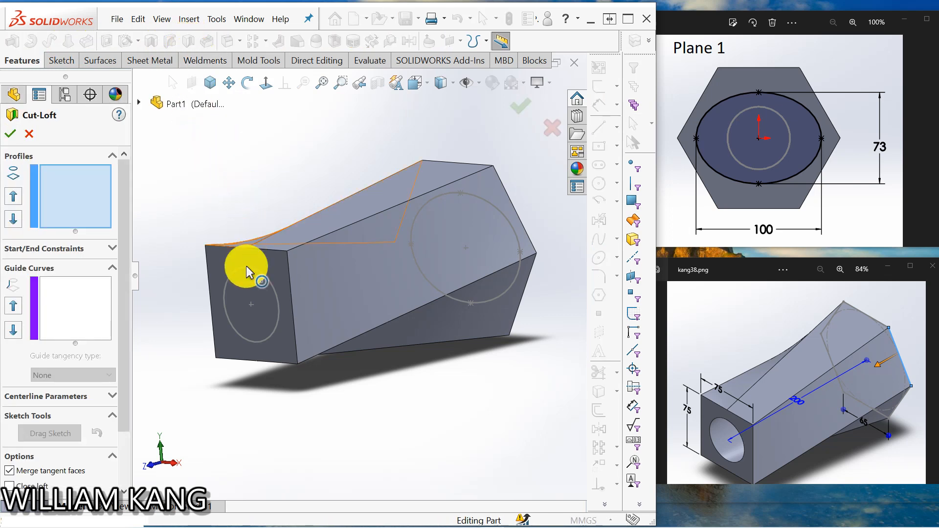
pyautogui.click(249, 340)
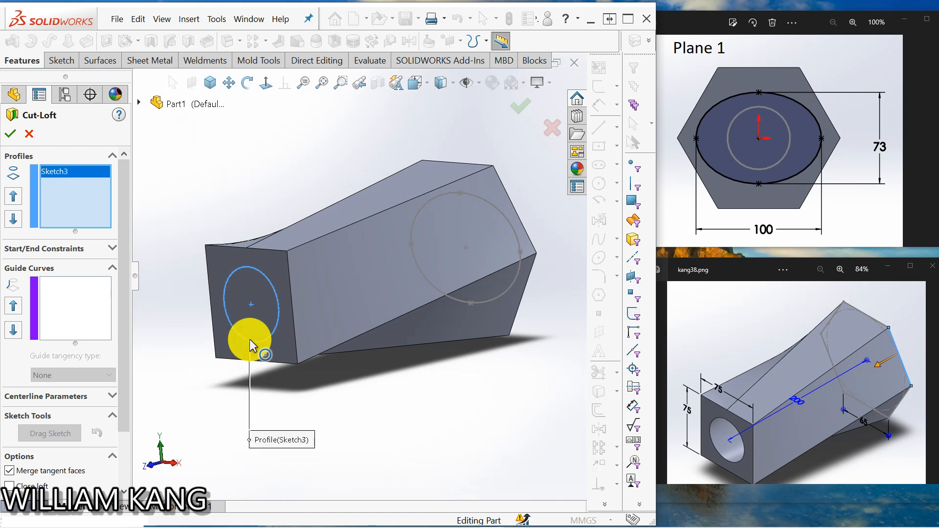
pyautogui.click(479, 303)
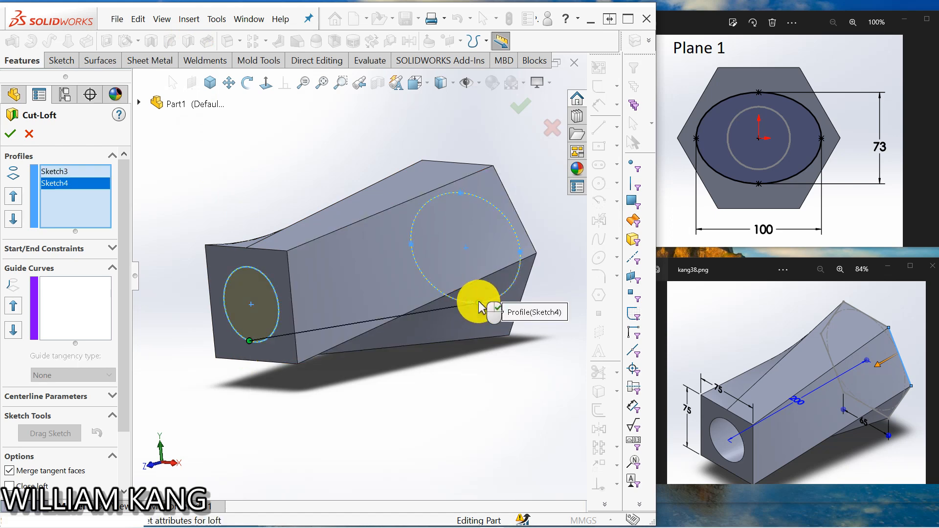
pyautogui.moveTo(535, 434)
pyautogui.mouseDown(button='middle')
pyautogui.moveTo(482, 430)
pyautogui.moveTo(413, 455)
pyautogui.mouseUp(button='middle')
pyautogui.scroll(4, 410, 394)
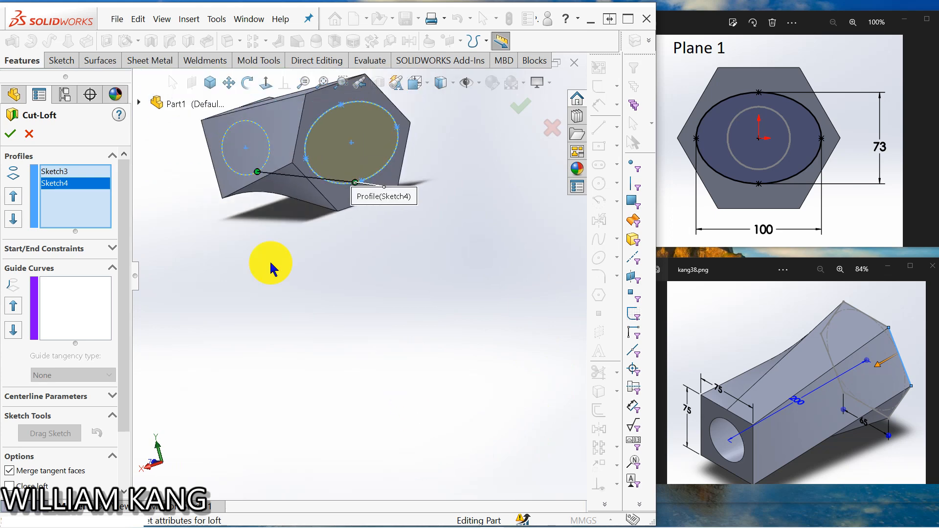
pyautogui.click(10, 133)
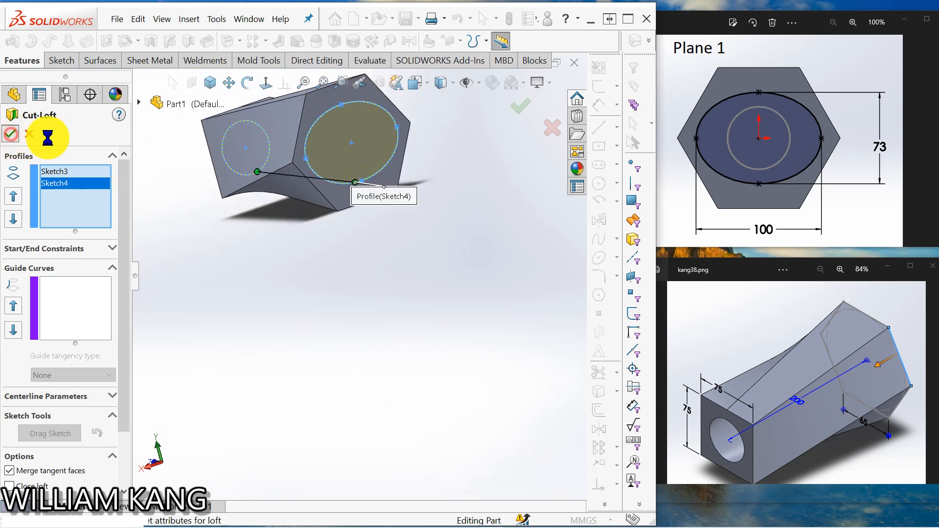
pyautogui.click(254, 245)
pyautogui.scroll(5, 285, 228)
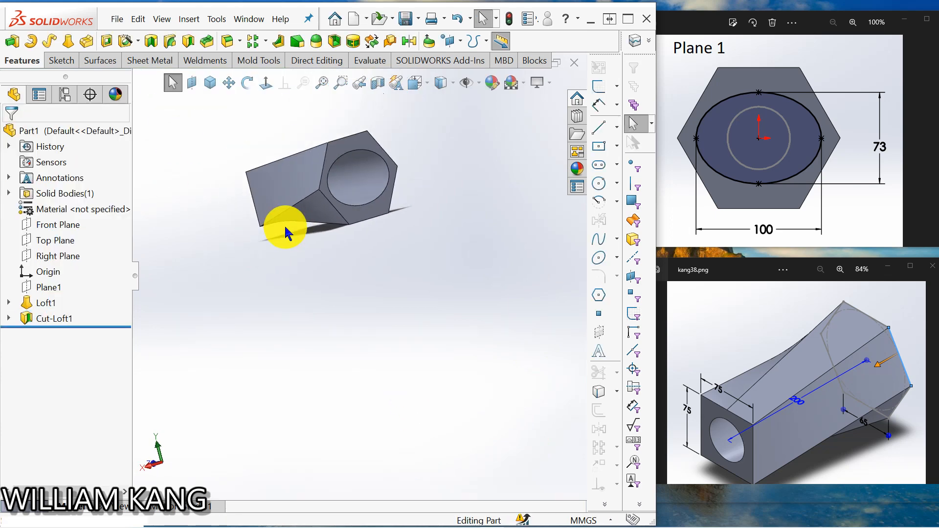
pyautogui.moveTo(286, 233); pyautogui.dragTo(326, 183, button='middle')
pyautogui.scroll(-6, 335, 229)
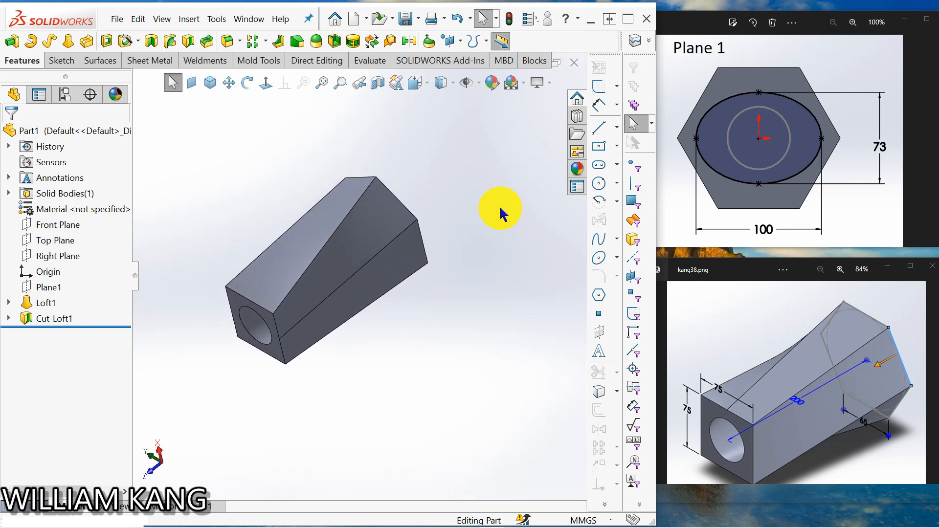